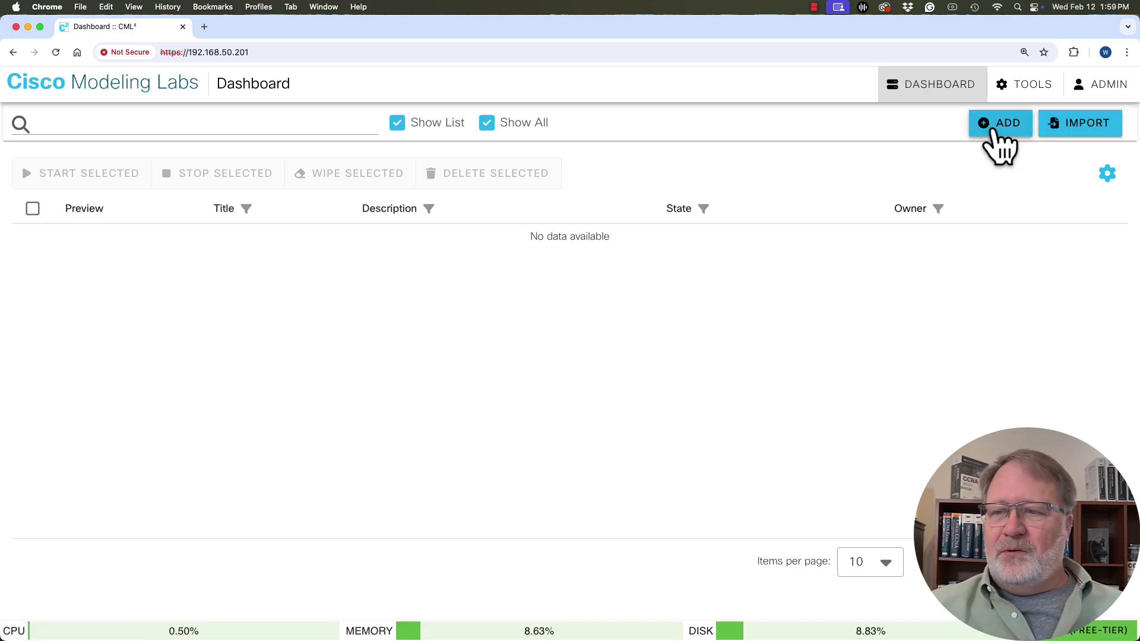
- Create a new lab, enlarge its canvas, and drag in two IOL routers and two IOL-L2 switches
left_click(998, 127)
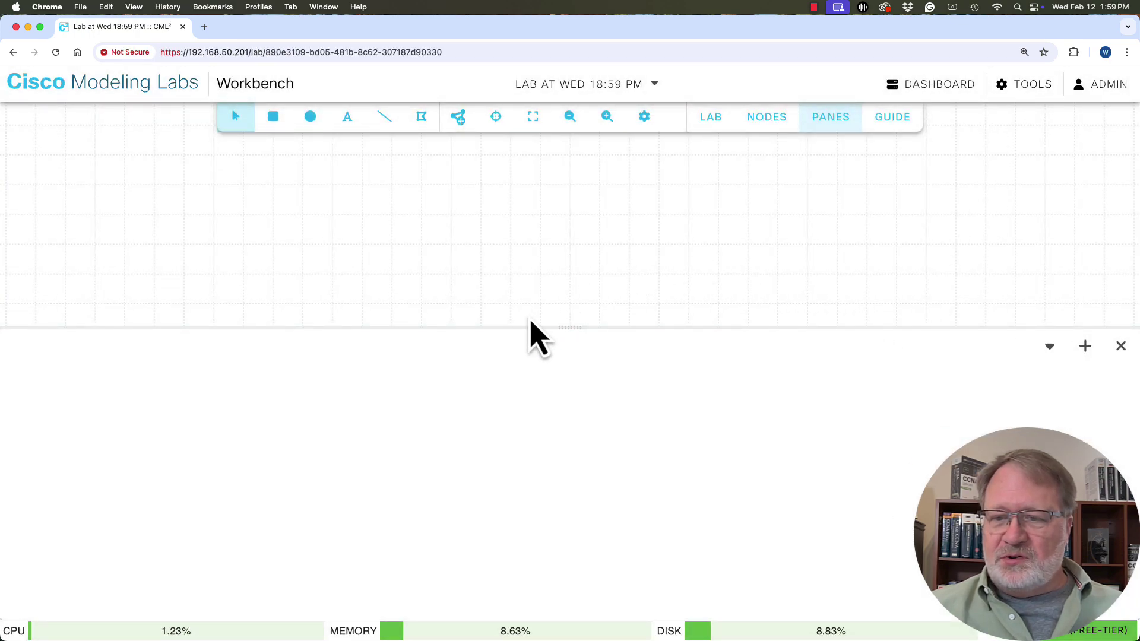
left_click_drag(570, 327, 575, 428)
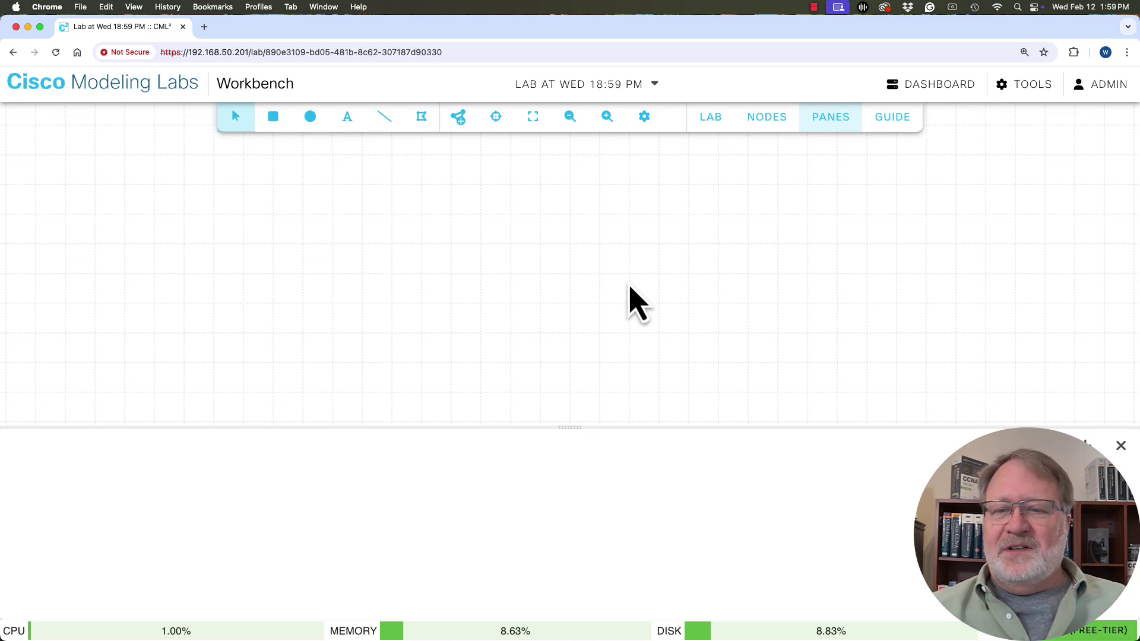
left_click(460, 119)
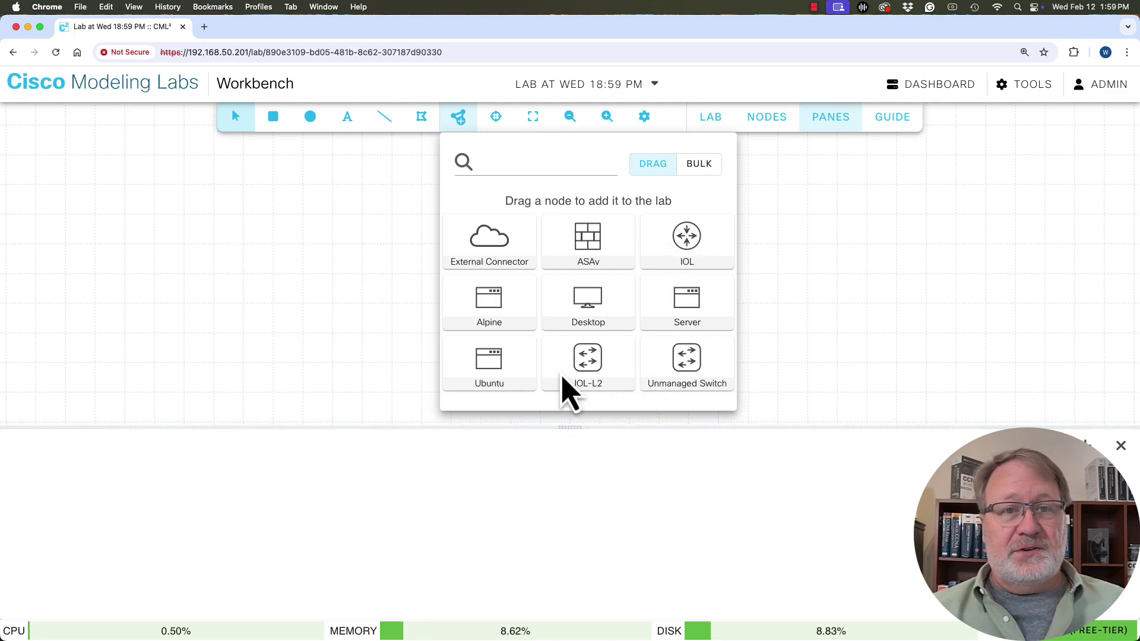
left_click_drag(689, 243, 396, 248)
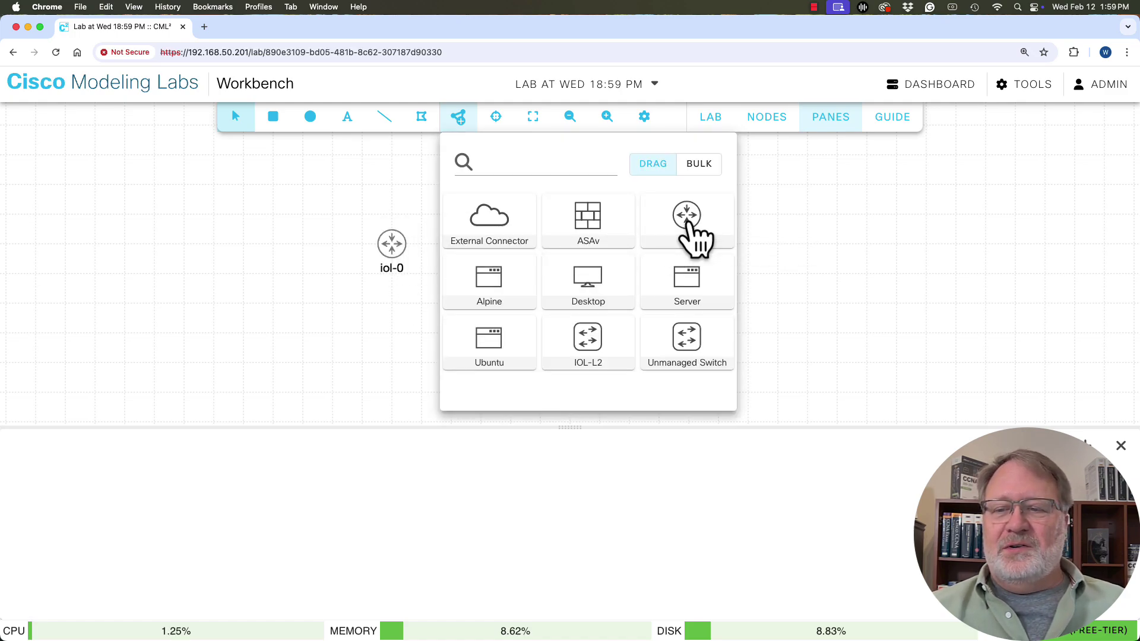
left_click_drag(698, 238, 542, 270)
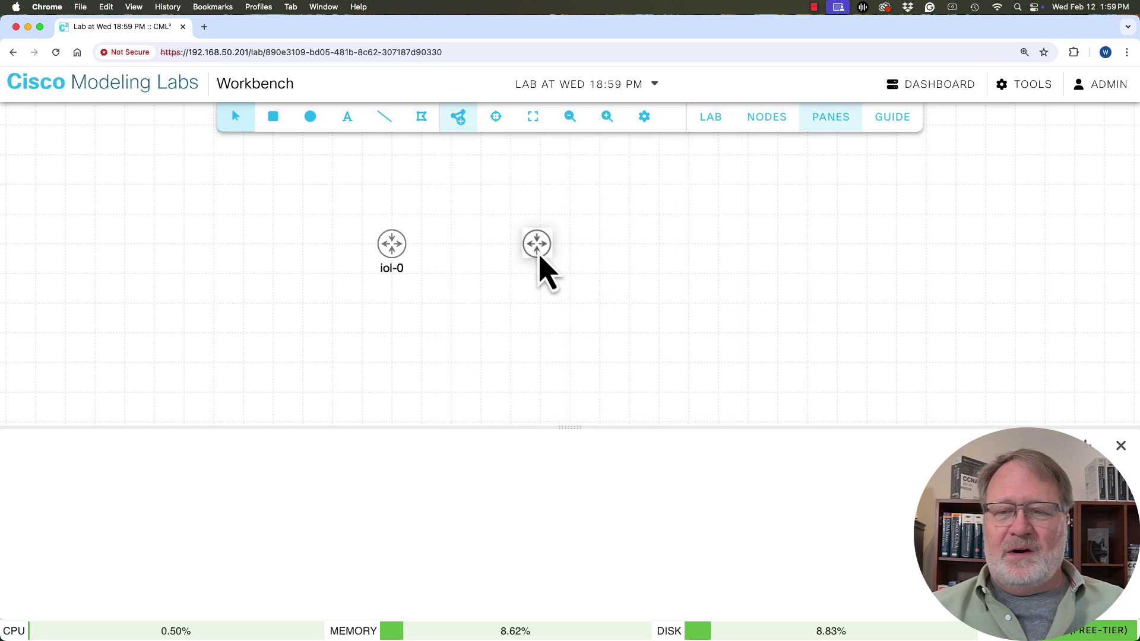
left_click_drag(600, 362, 402, 361)
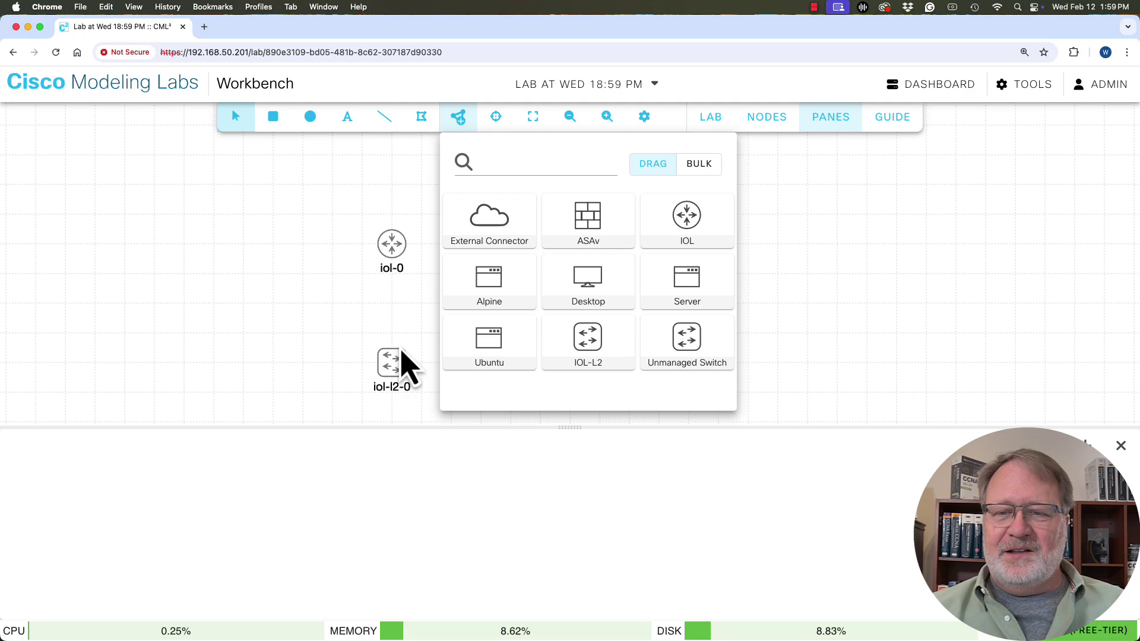
left_click_drag(598, 362, 549, 377)
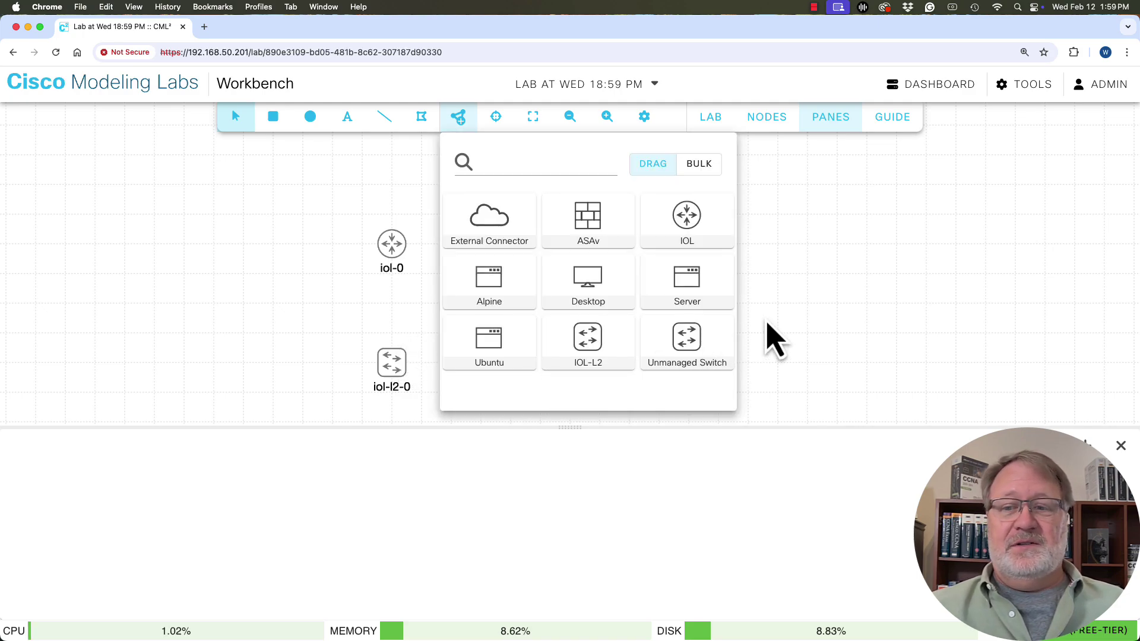
- Replace the default lab title with the owner's name followed by 'Test Lab'
left_click(848, 302)
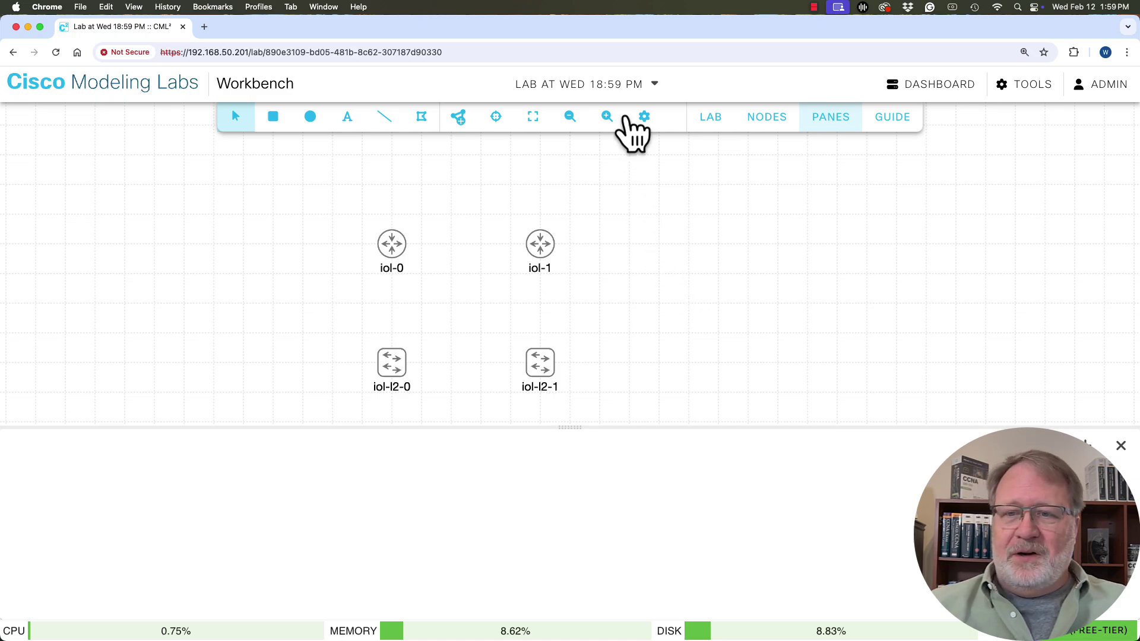
left_click(656, 86)
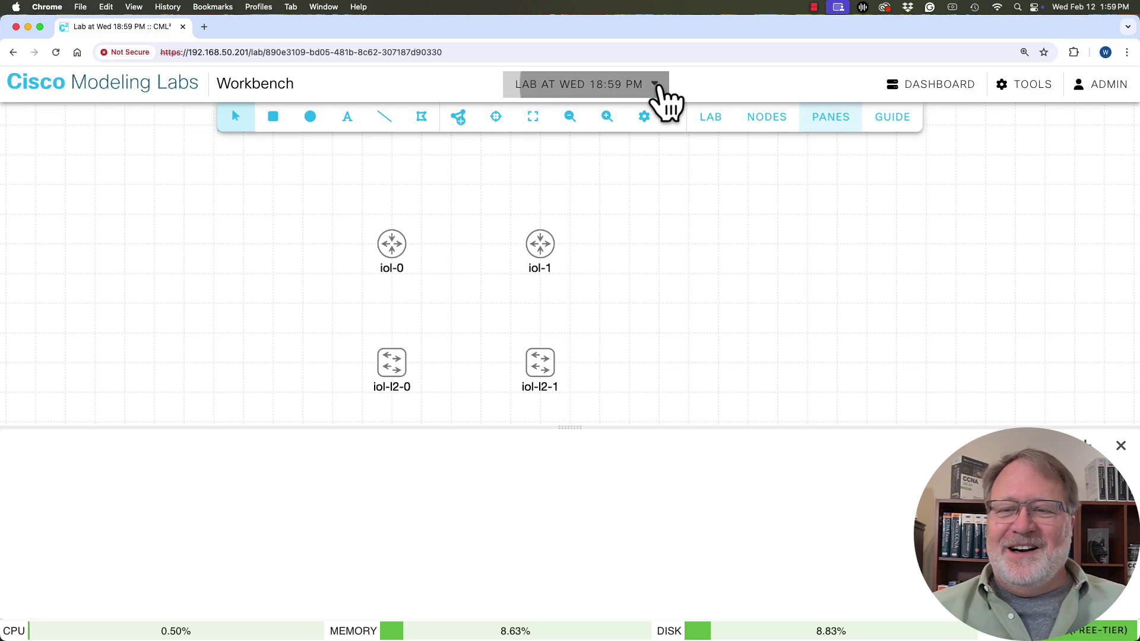
left_click_drag(634, 133, 505, 152)
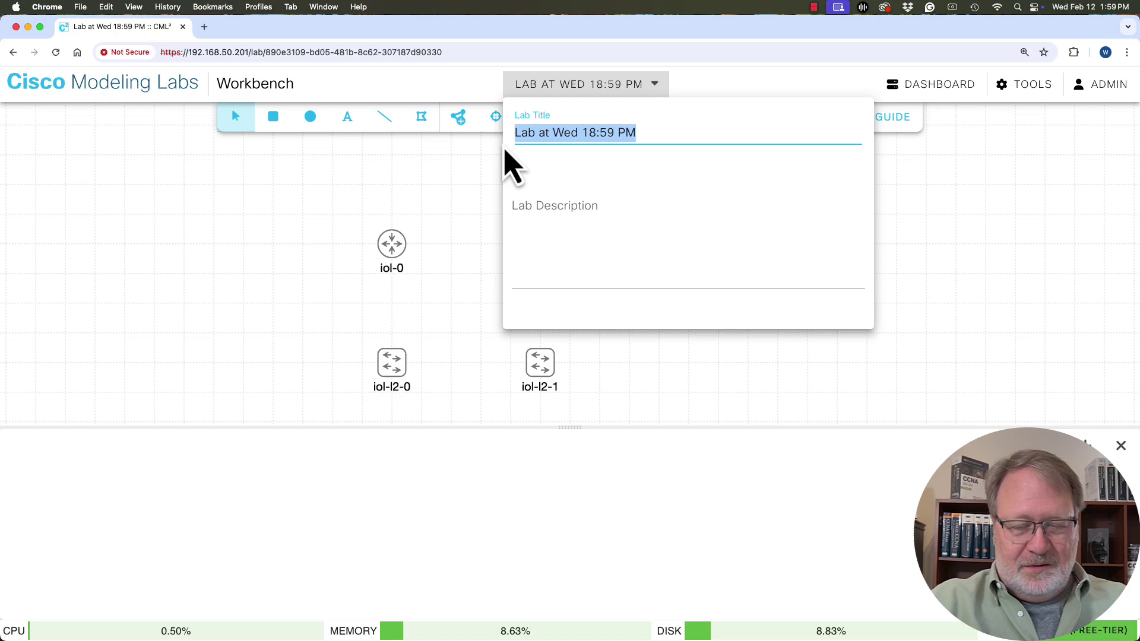
type("Wendell")
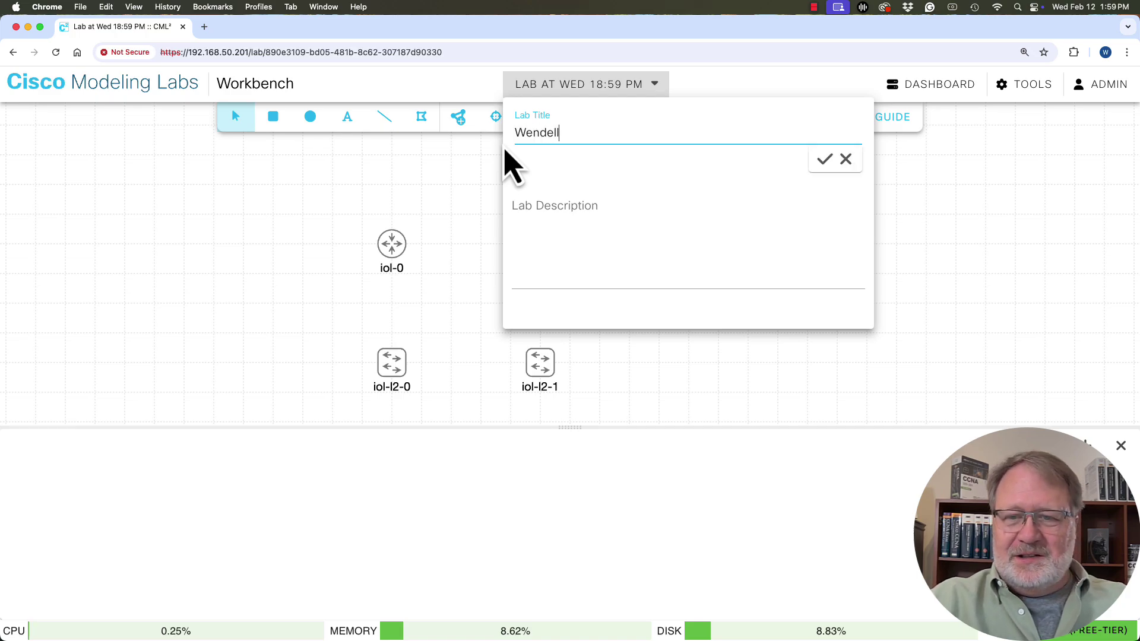
type("'s Test L")
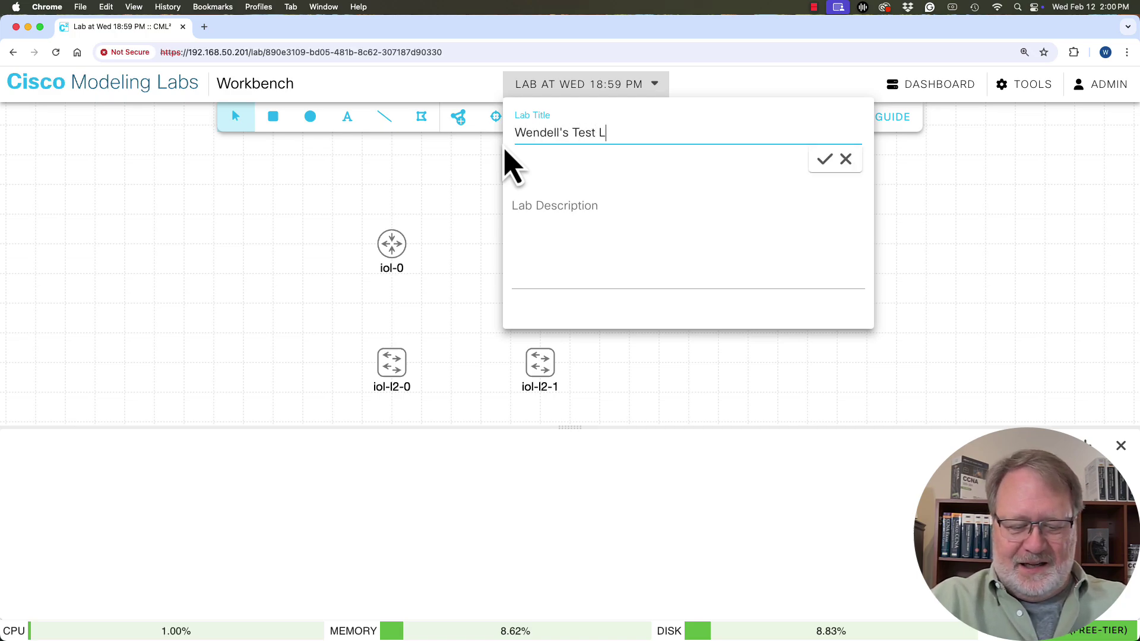
type("ab 1")
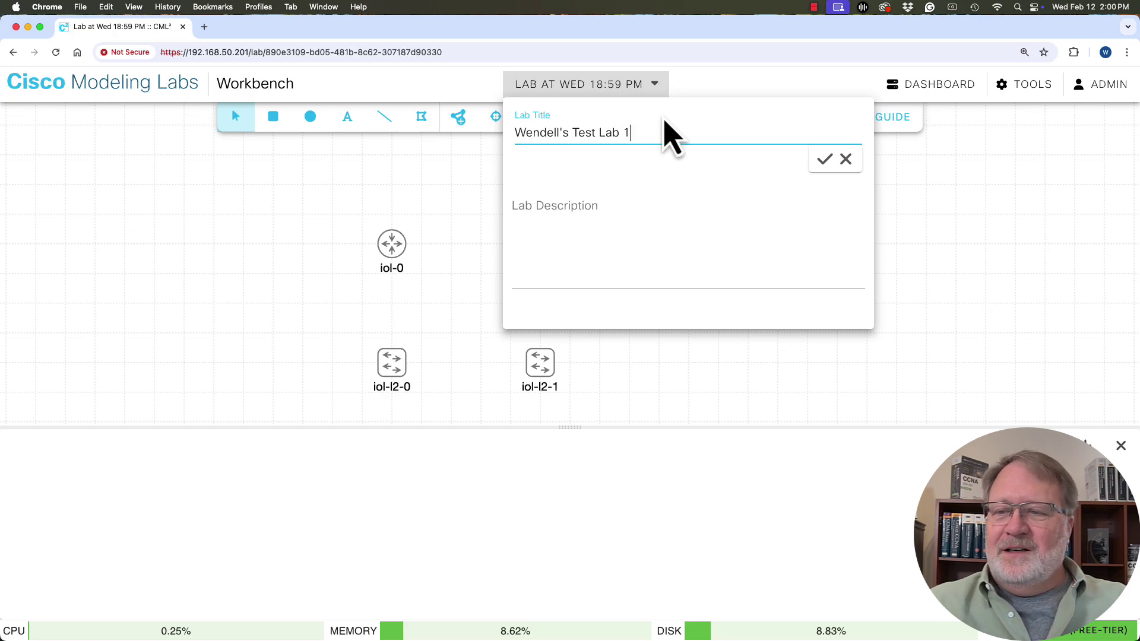
left_click(631, 273)
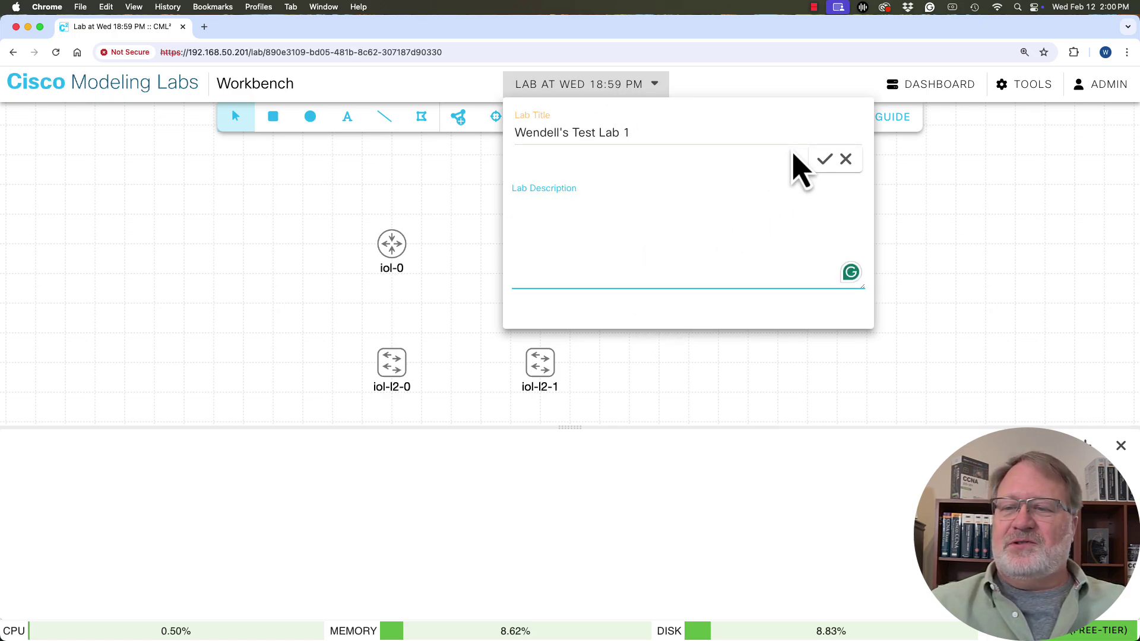
left_click(824, 159)
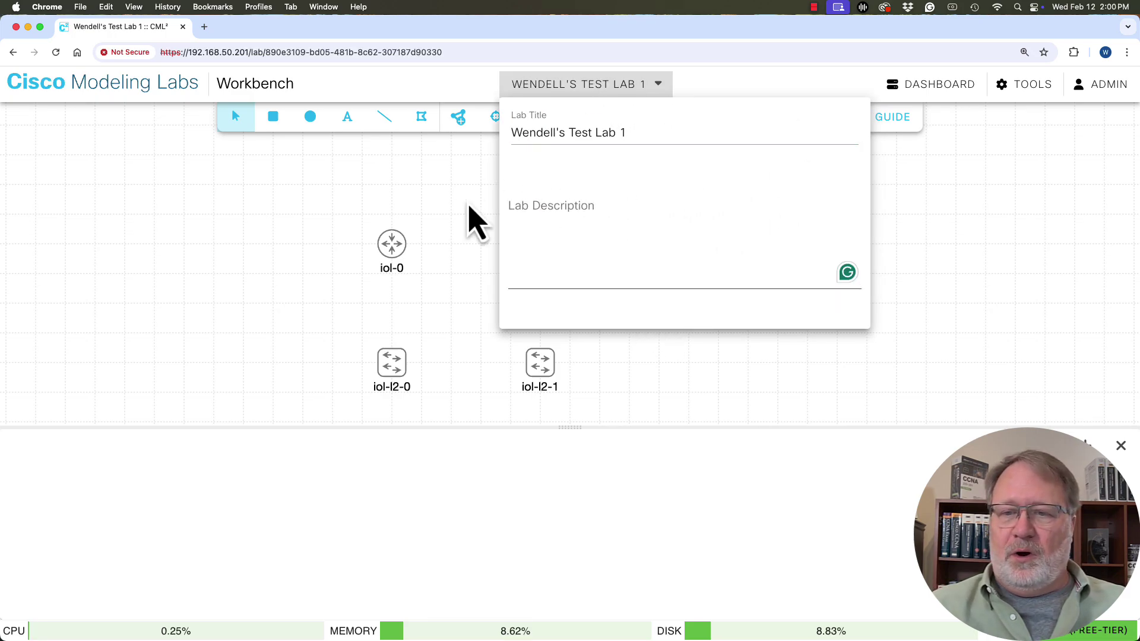
left_click(445, 203)
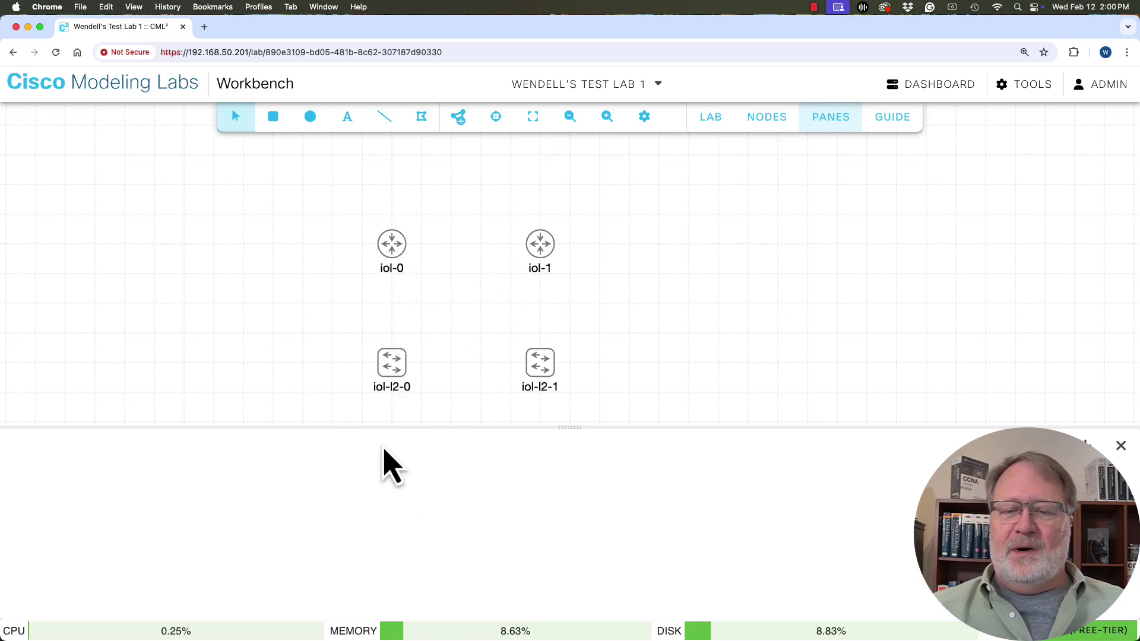
- Rename routers iol-0 and iol-1 to R1 and R2
left_click(394, 249)
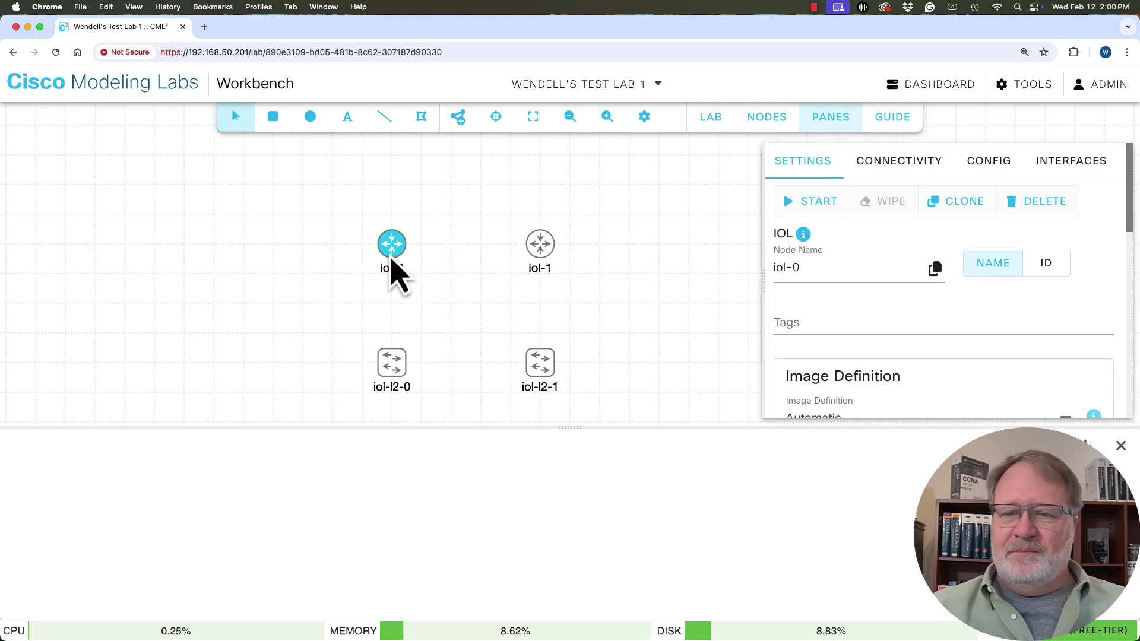
left_click(807, 268)
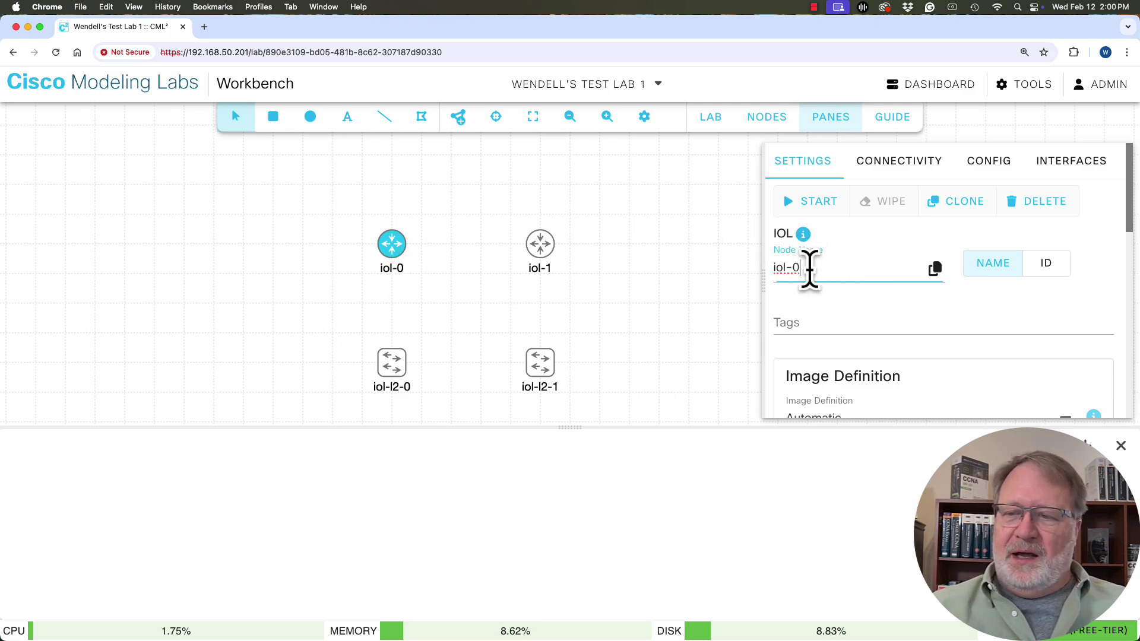
left_click_drag(809, 268, 776, 285)
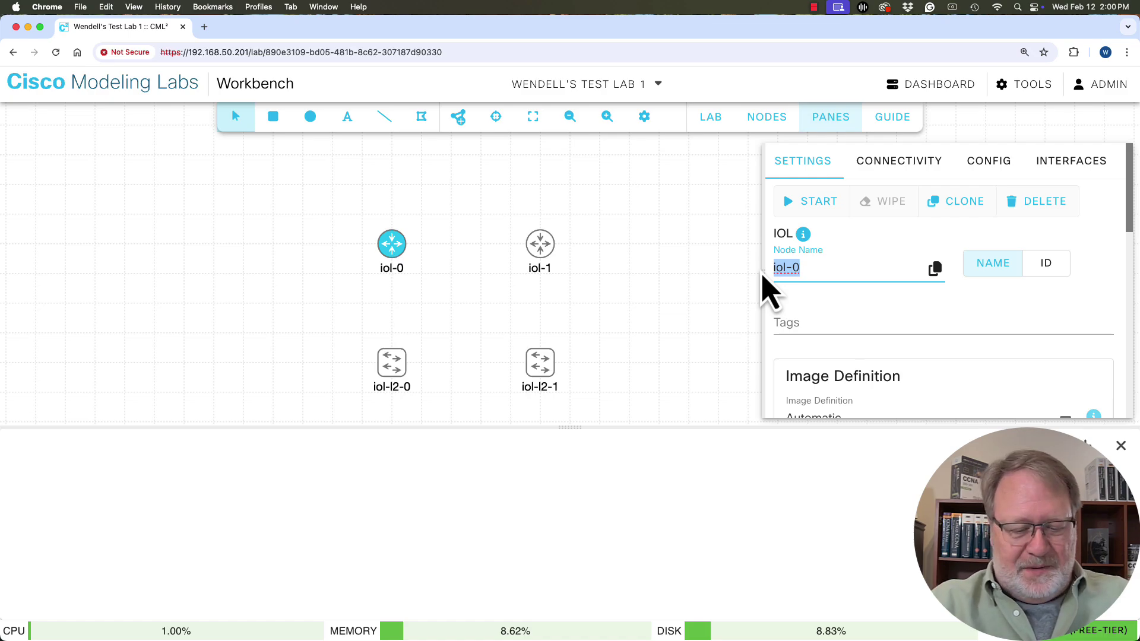
type("R1")
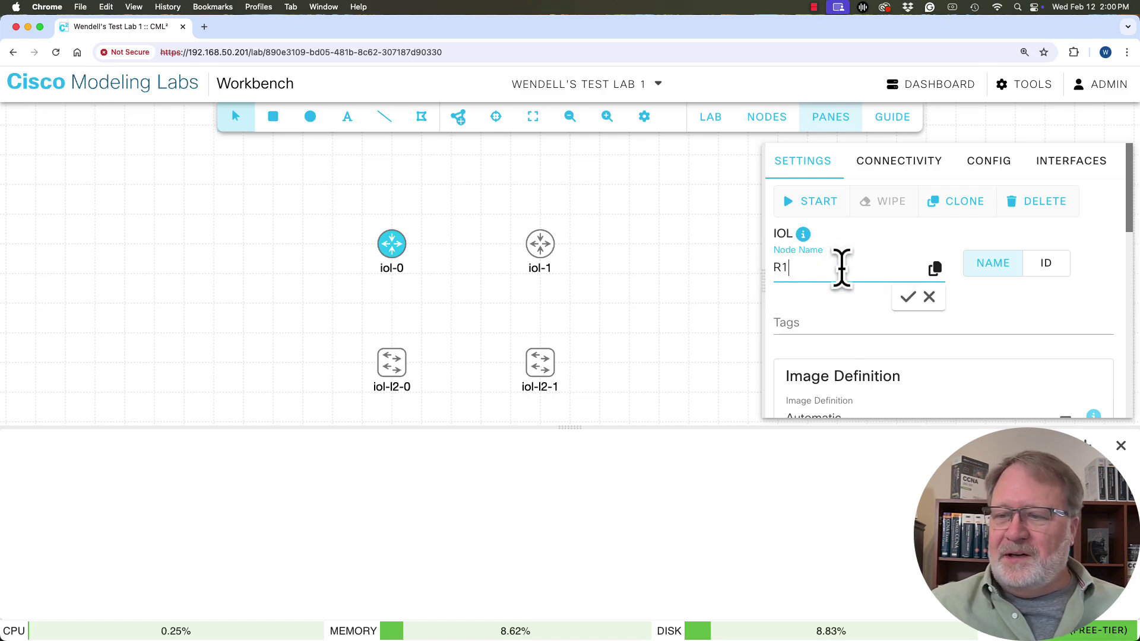
left_click(907, 297)
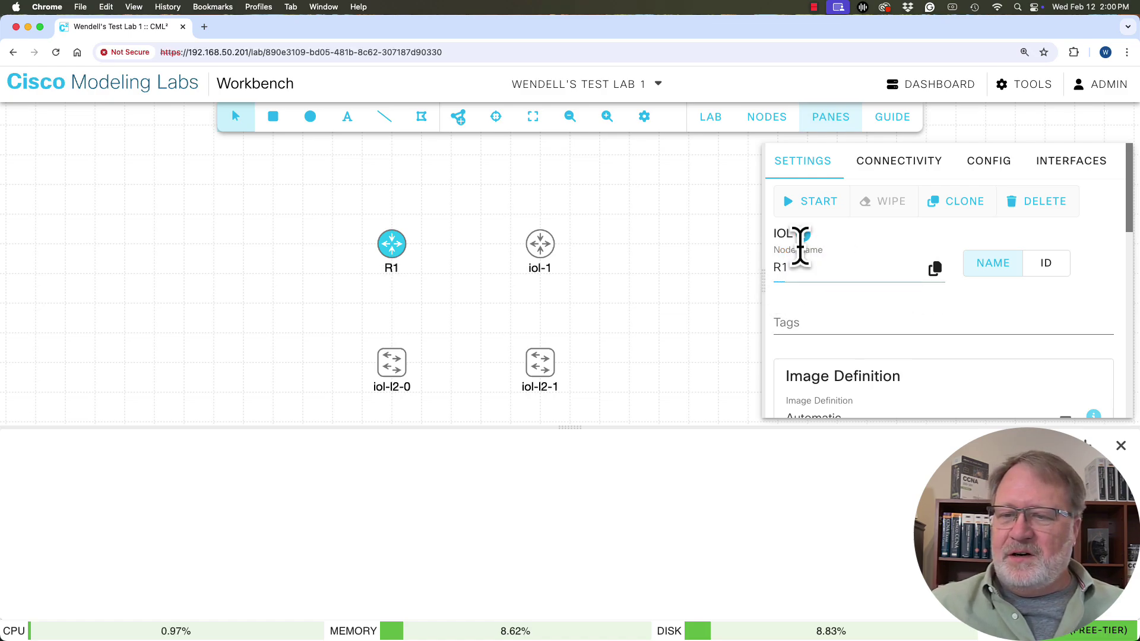
left_click(545, 252)
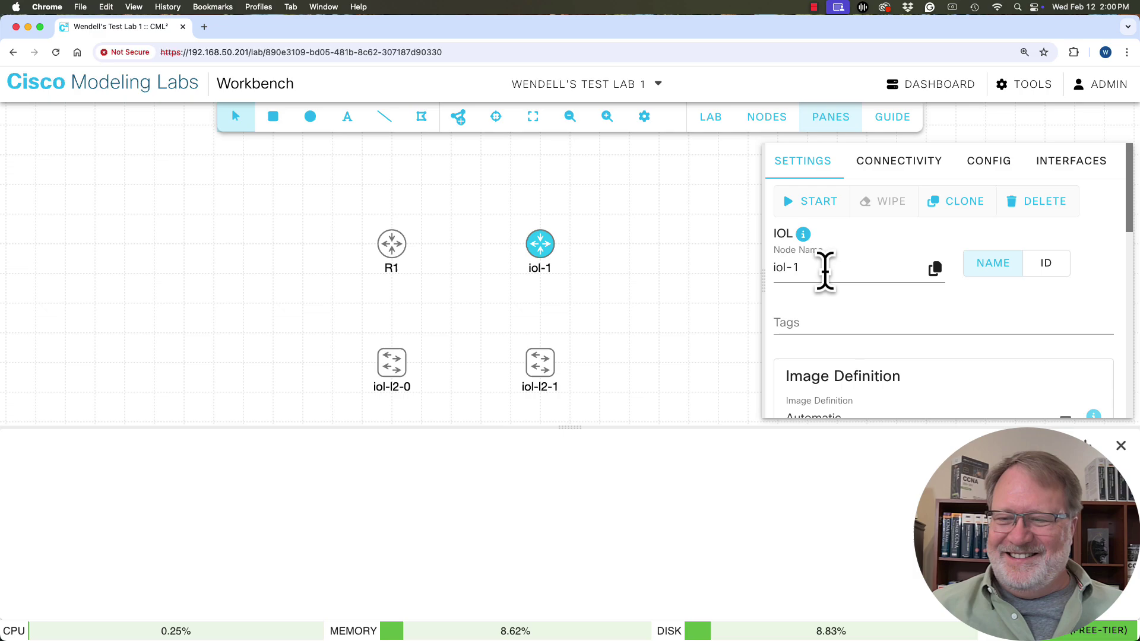
left_click_drag(824, 264, 750, 288)
type("R2")
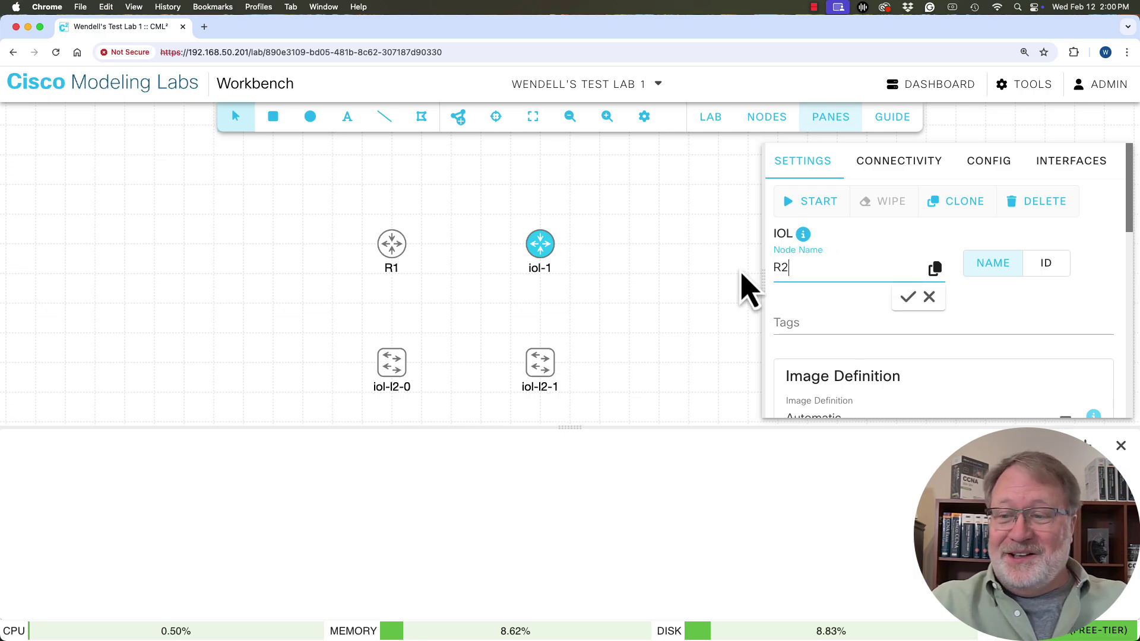
left_click(908, 298)
- Rename switches iol-l2-0 and iol-l2-1 to SW1 and SW2
left_click(394, 380)
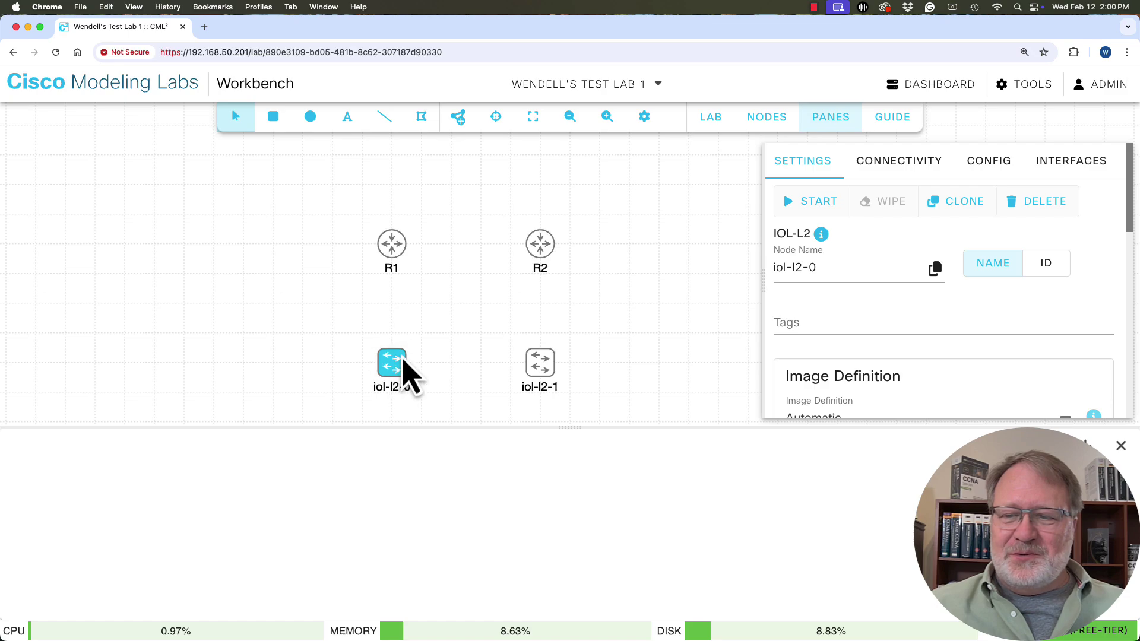
left_click_drag(821, 267, 755, 280)
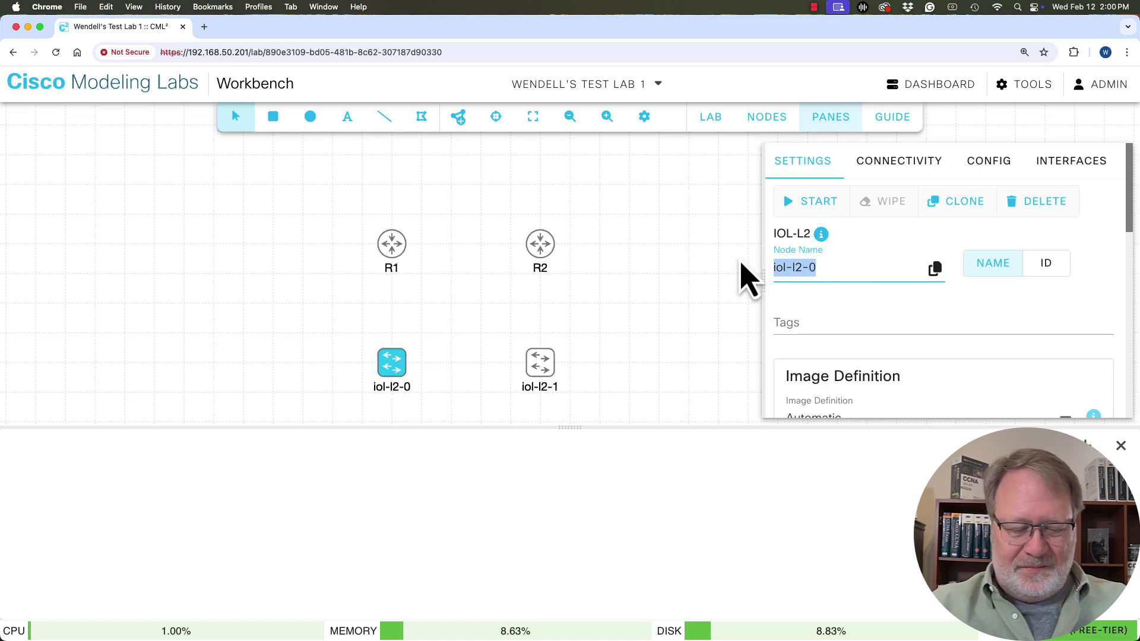
type("SW1")
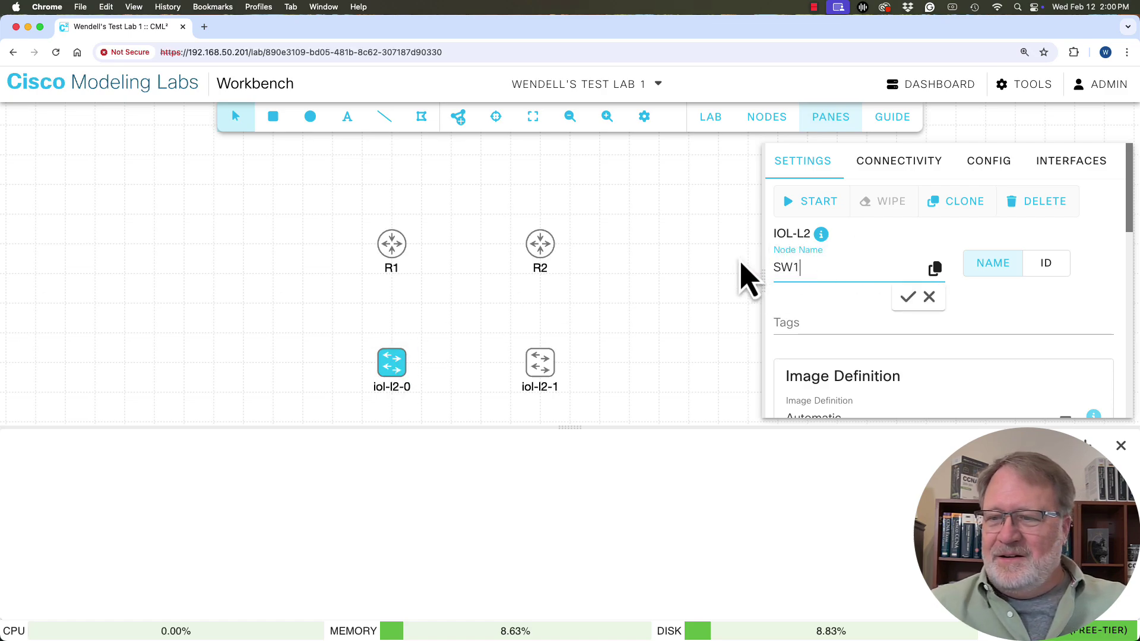
left_click(909, 297)
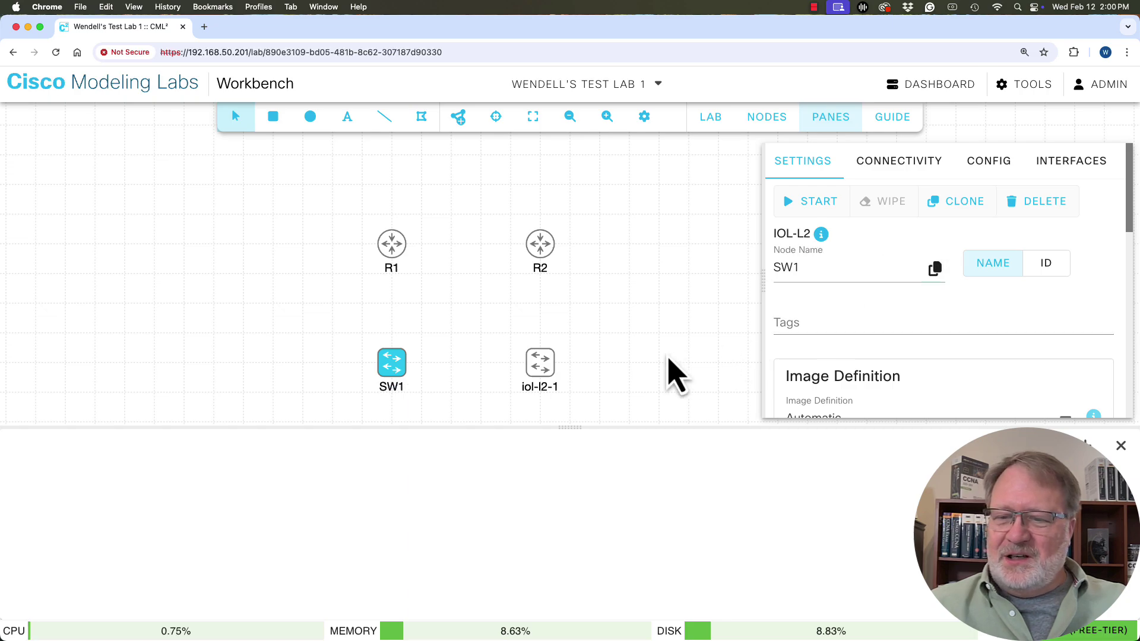
left_click(540, 373)
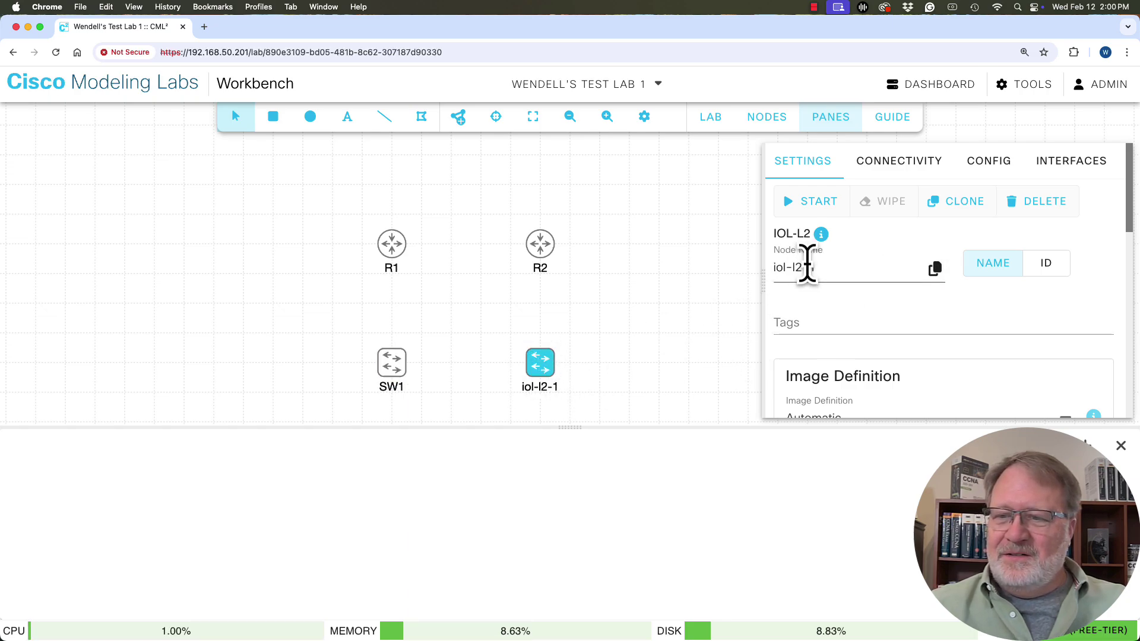
left_click_drag(808, 263, 781, 262)
type("SW2")
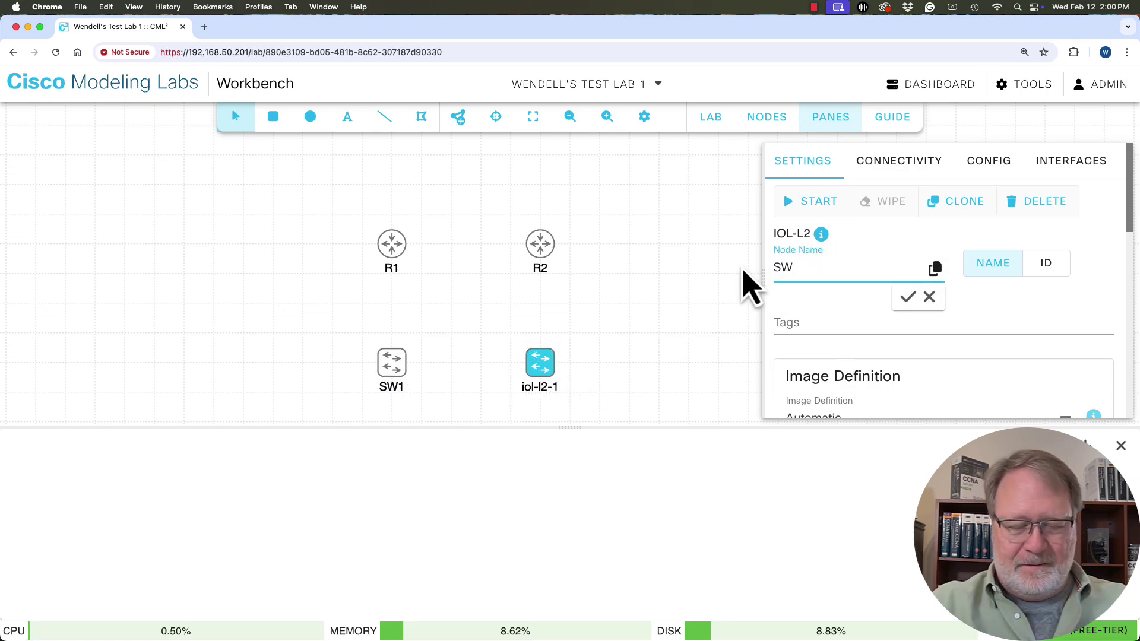
left_click(909, 298)
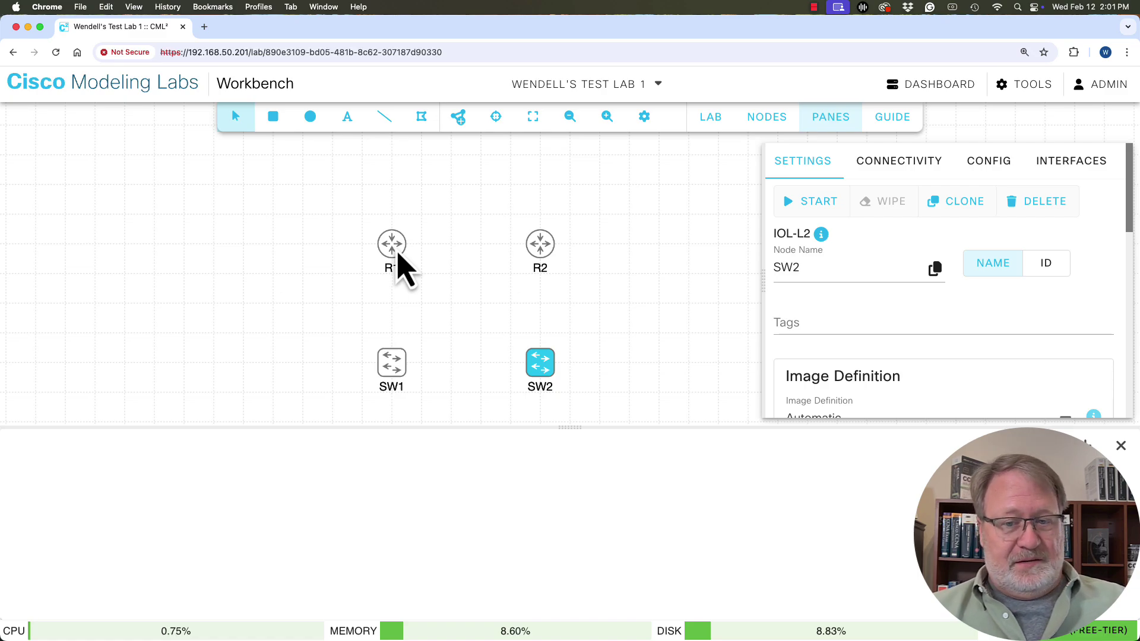
- Add a link from R1's Eth0/2 to R2's Eth0/1
right_click(398, 255)
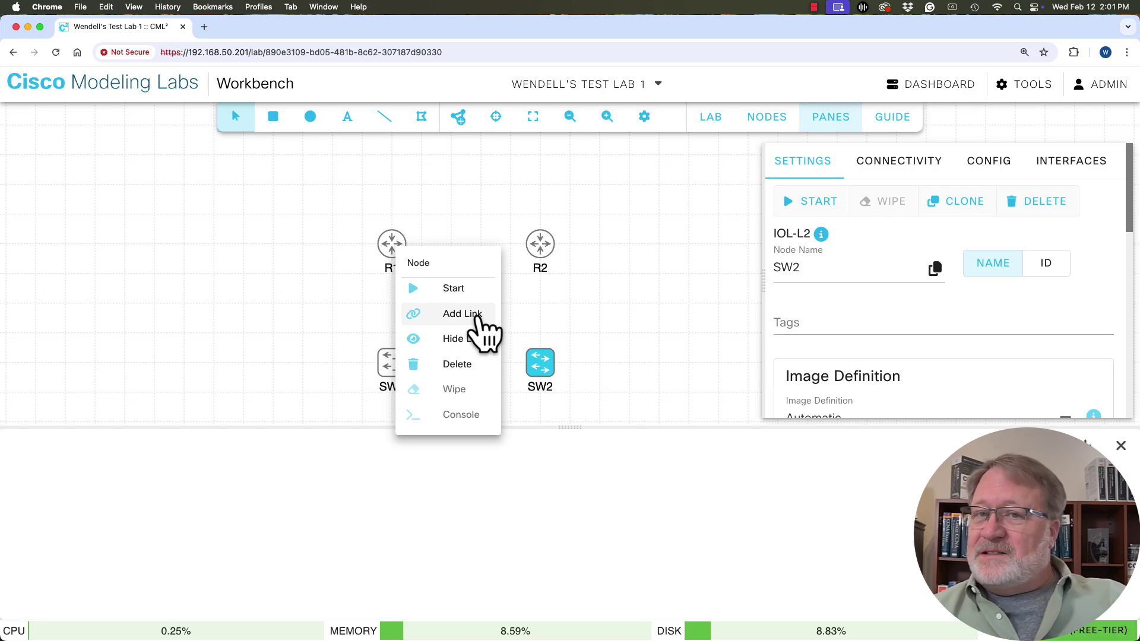
left_click(478, 321)
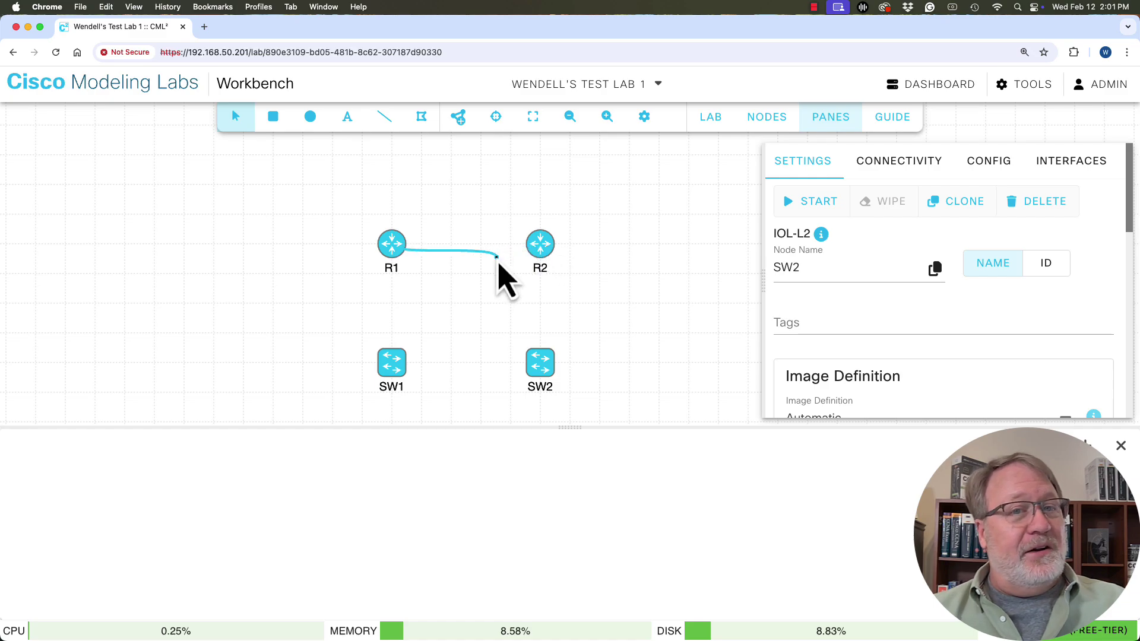
left_click(541, 245)
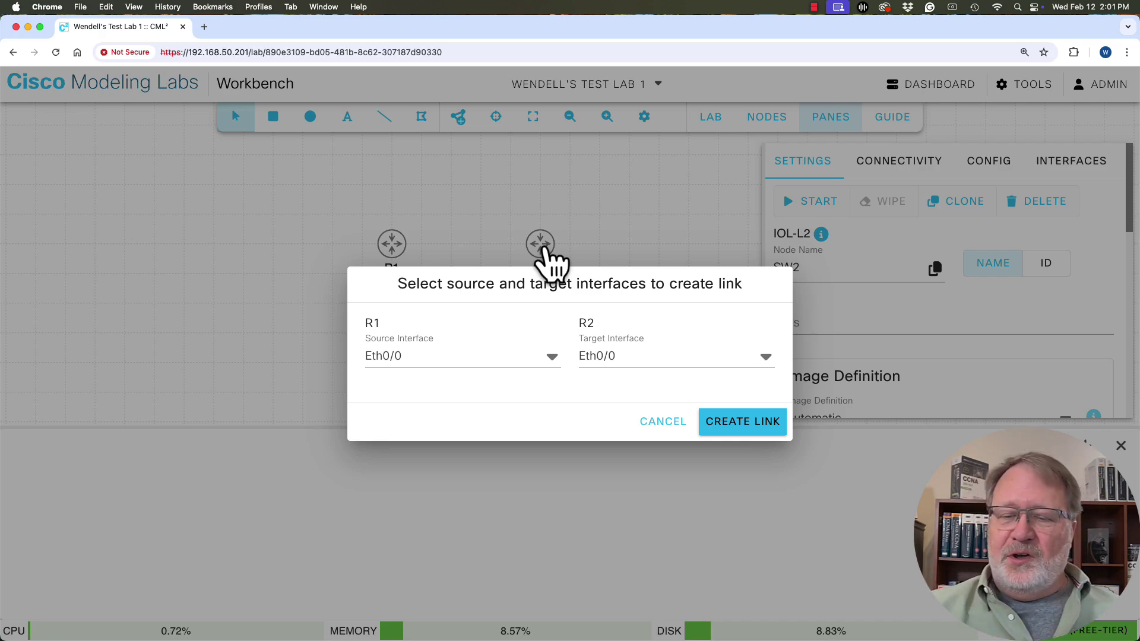
left_click(553, 357)
scroll(491, 540, "down", 10)
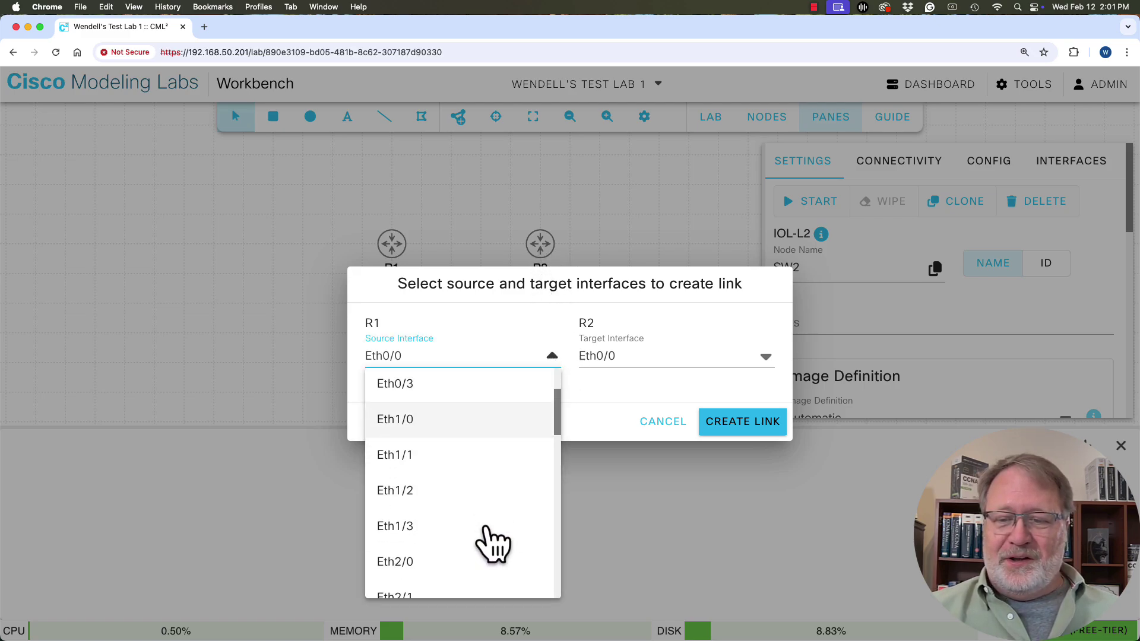
scroll(491, 540, "up", 10)
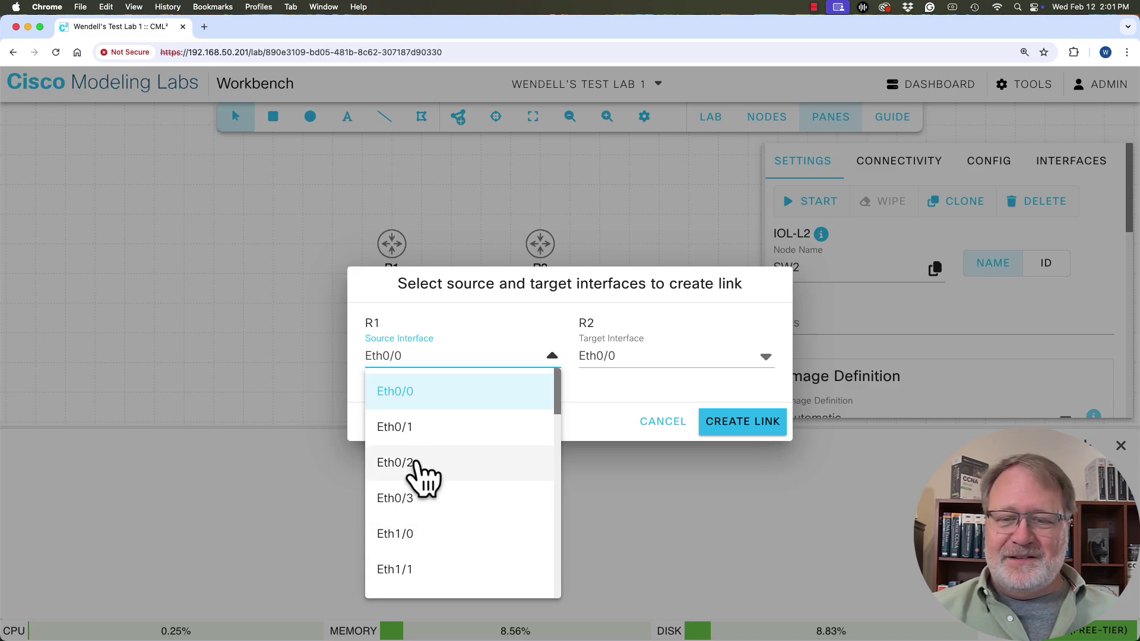
left_click(426, 469)
left_click(712, 359)
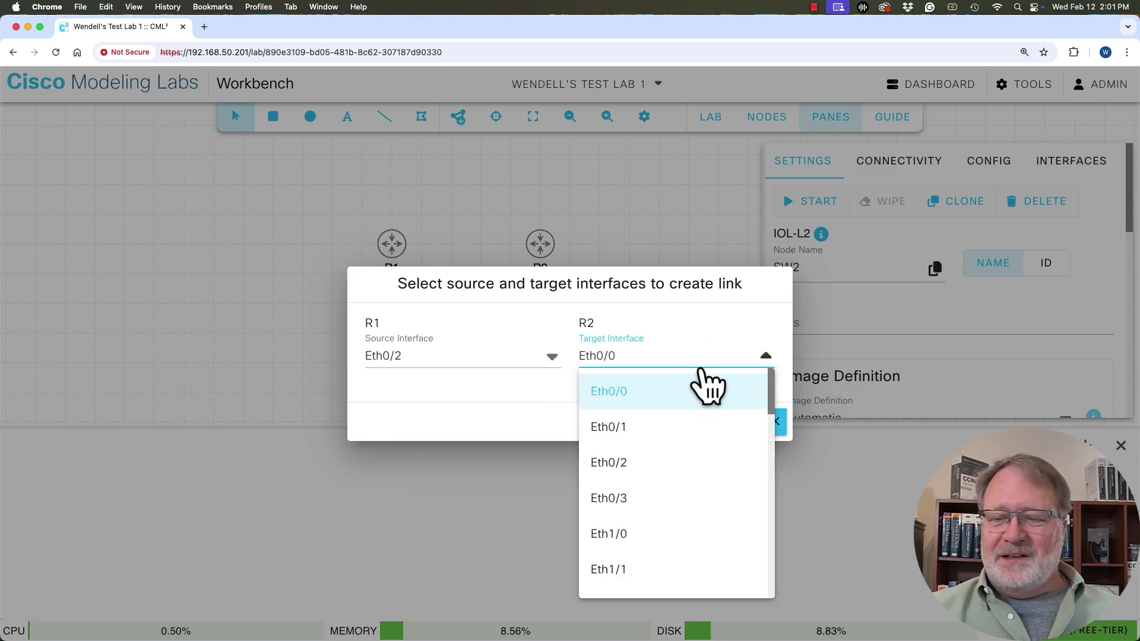
left_click(661, 430)
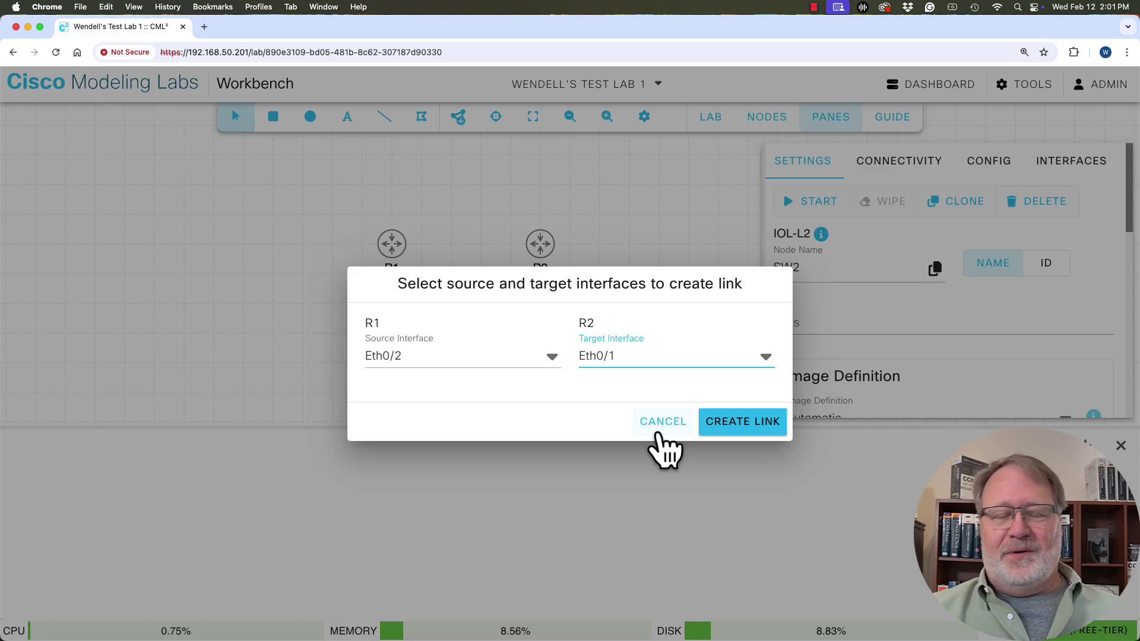
left_click(733, 428)
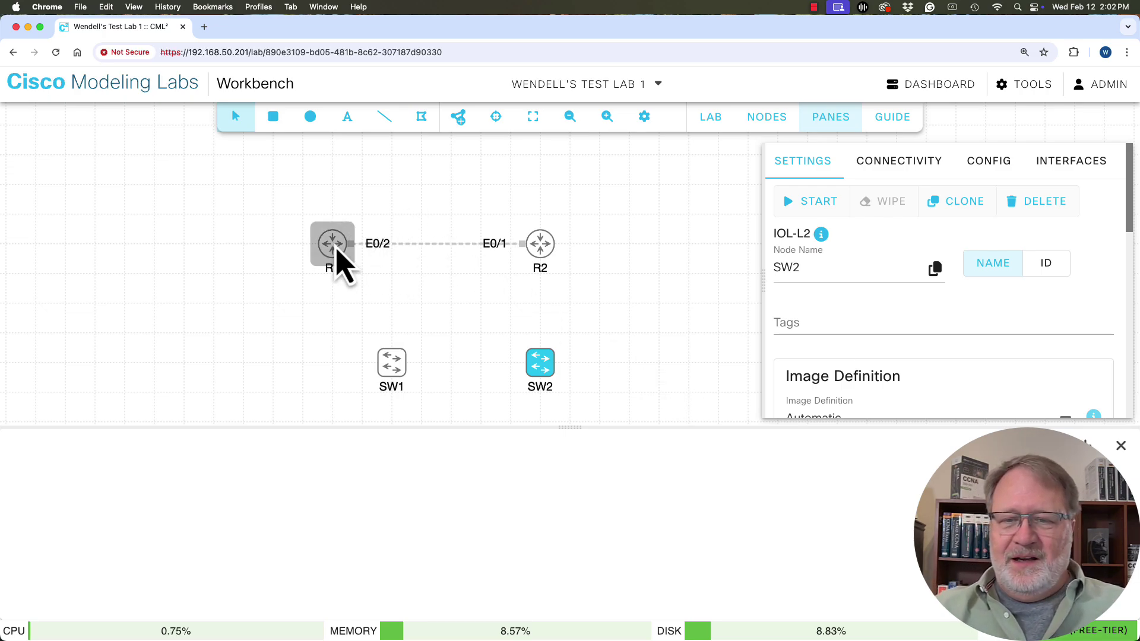
- Move SW1 below R1 and link R1 Eth0/0 to SW1 Eth0/0
left_click_drag(394, 374, 340, 374)
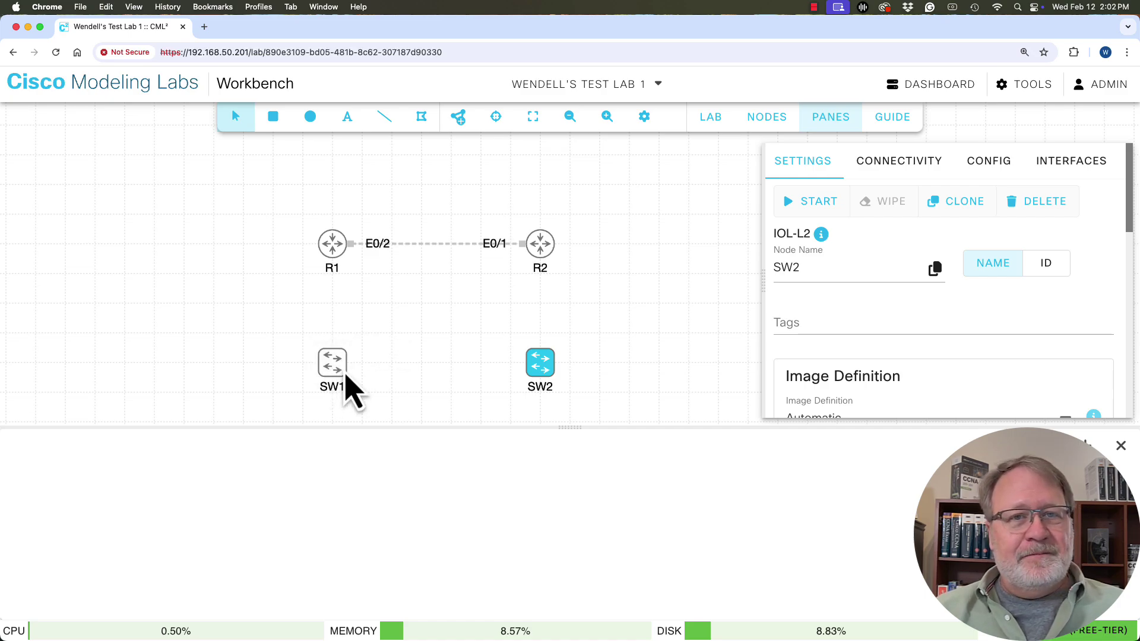
right_click(330, 251)
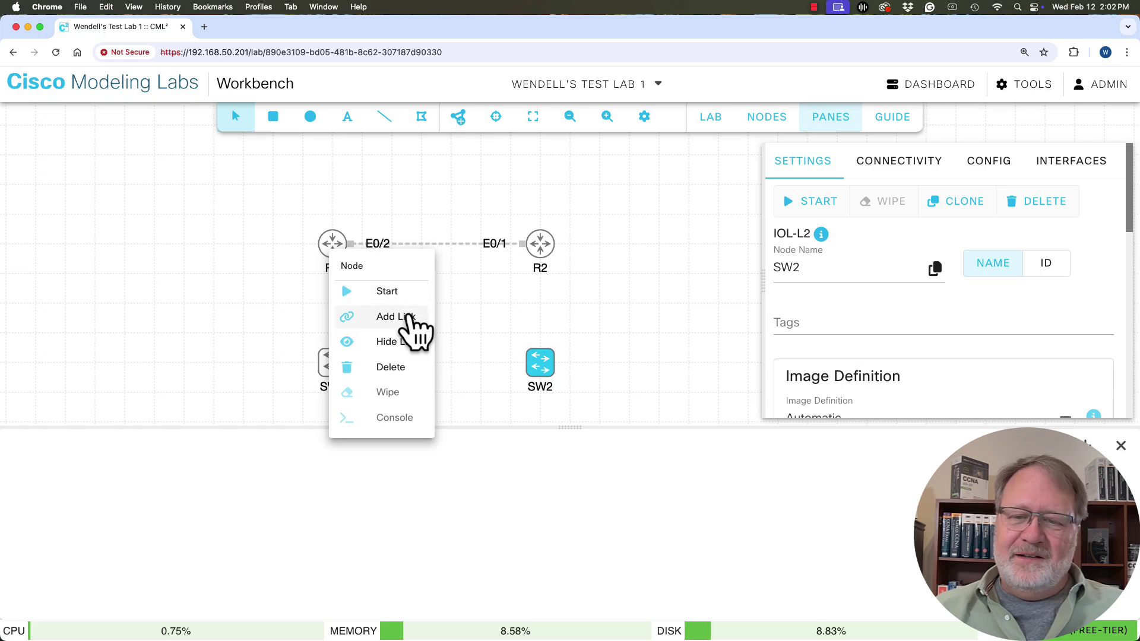
left_click(406, 318)
left_click(336, 371)
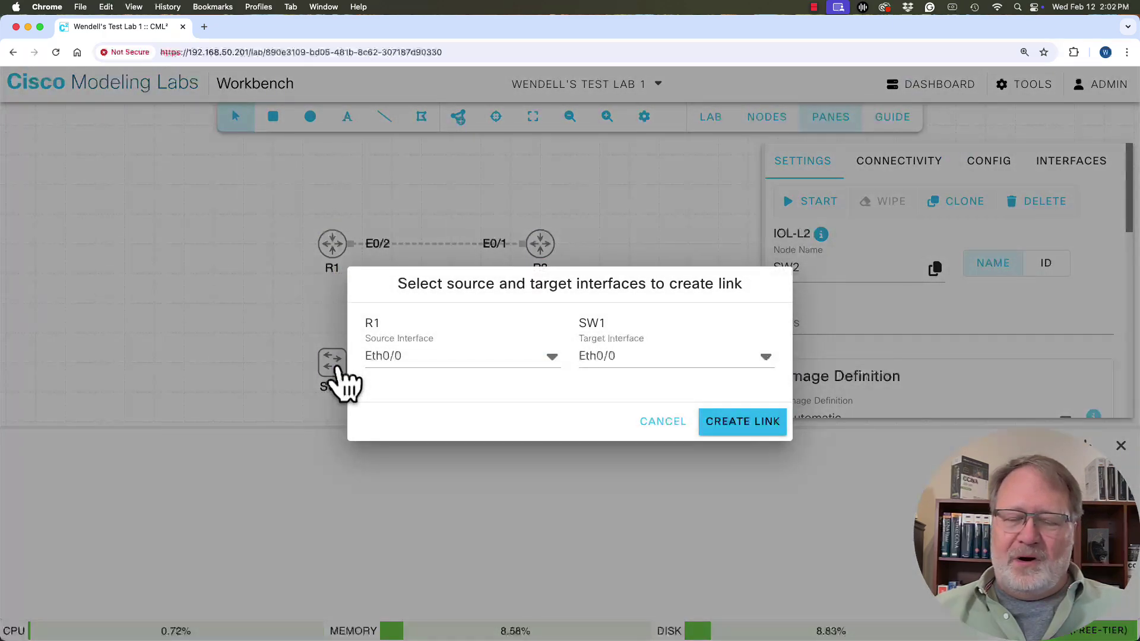
left_click(755, 421)
- Link R2 Eth0/0 to SW2 Eth0/0
right_click(541, 248)
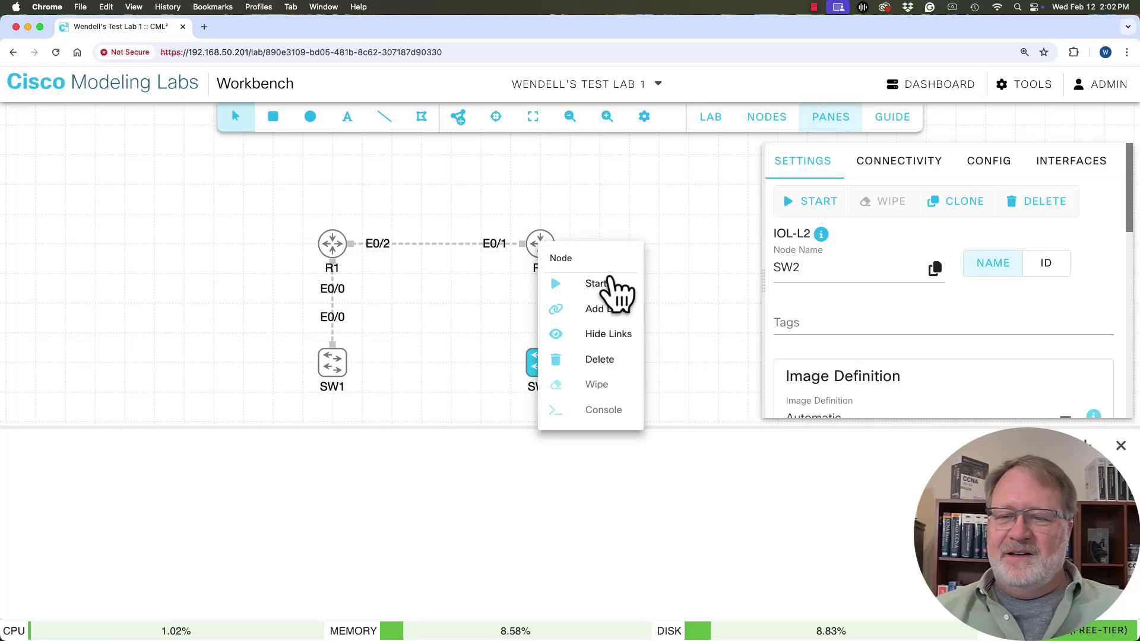
left_click(618, 311)
left_click(544, 376)
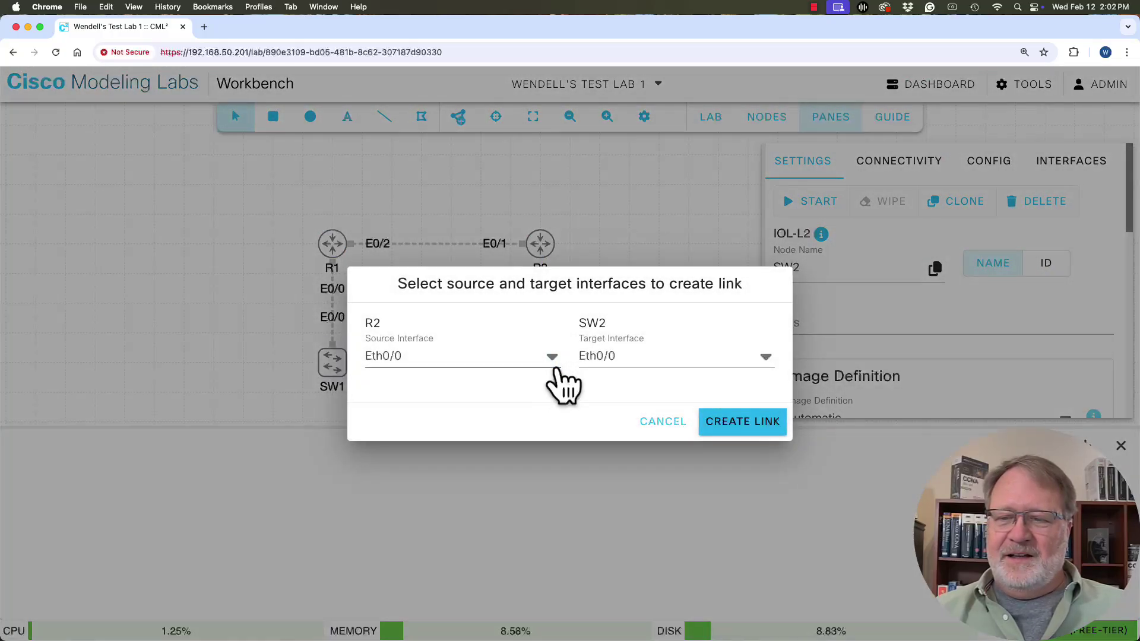
left_click(752, 422)
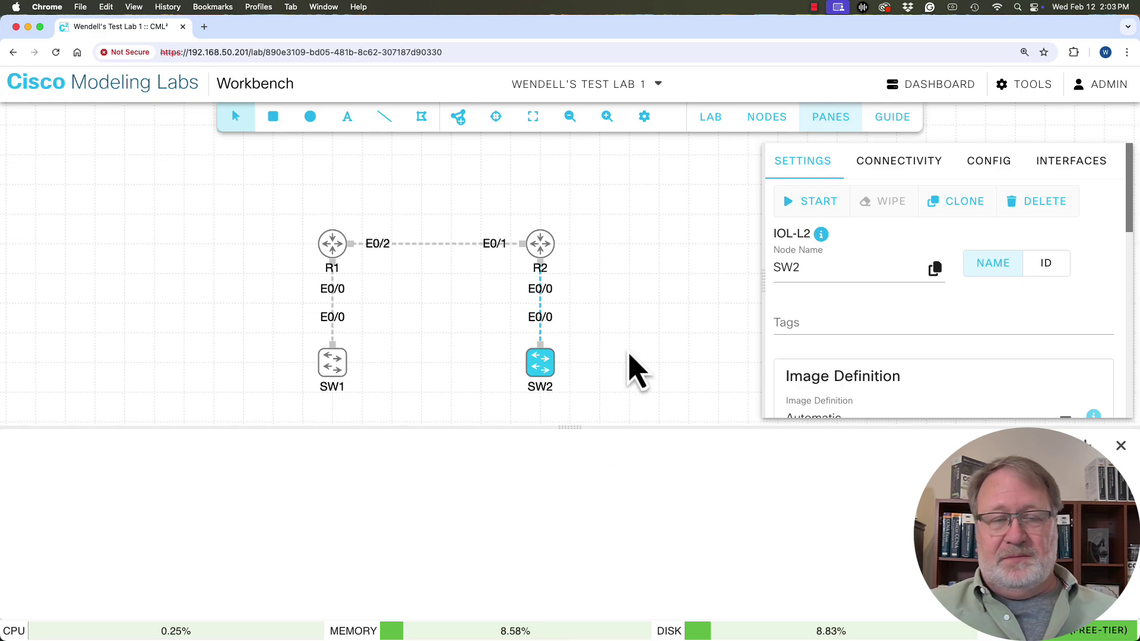
- Start the whole lab from the LAB menu and shift the topology up-left in view
left_click(629, 355)
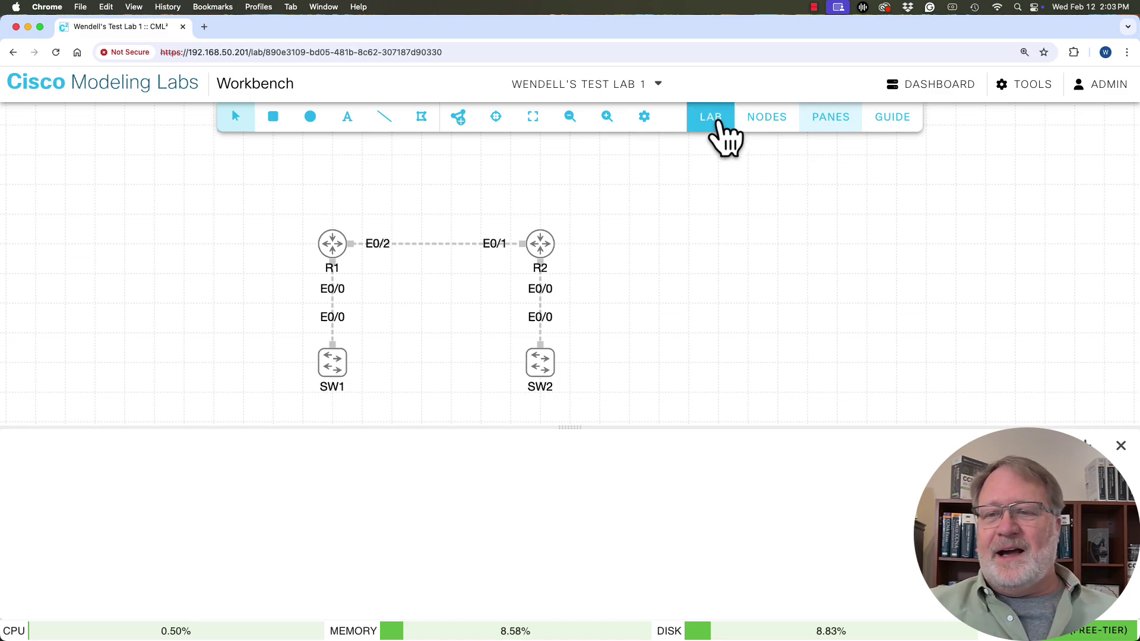
left_click(719, 123)
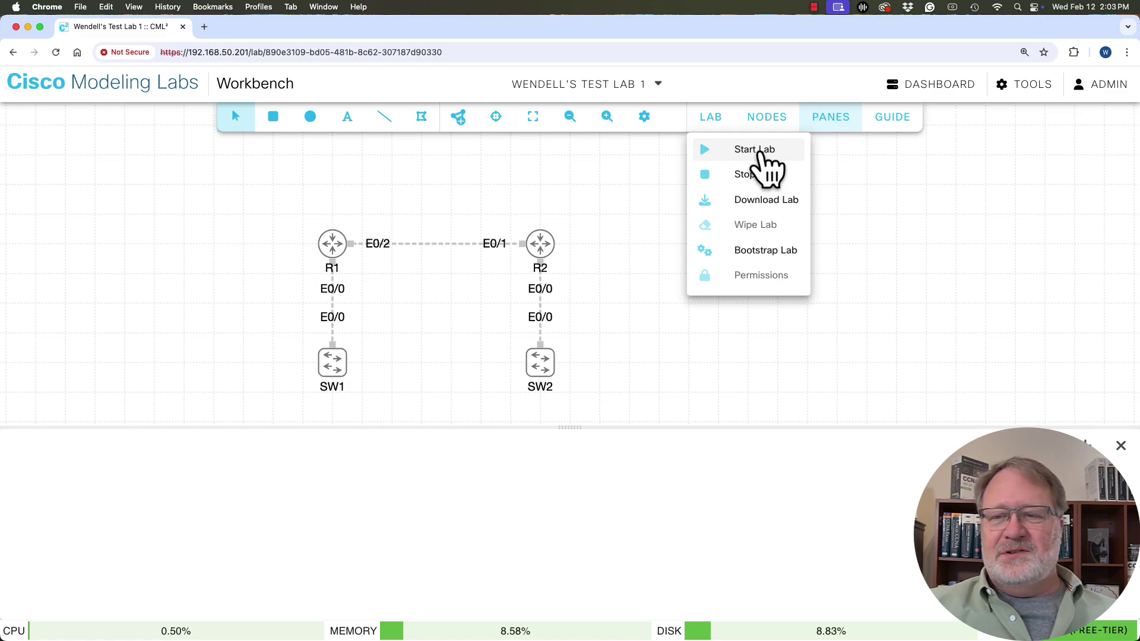
left_click(762, 156)
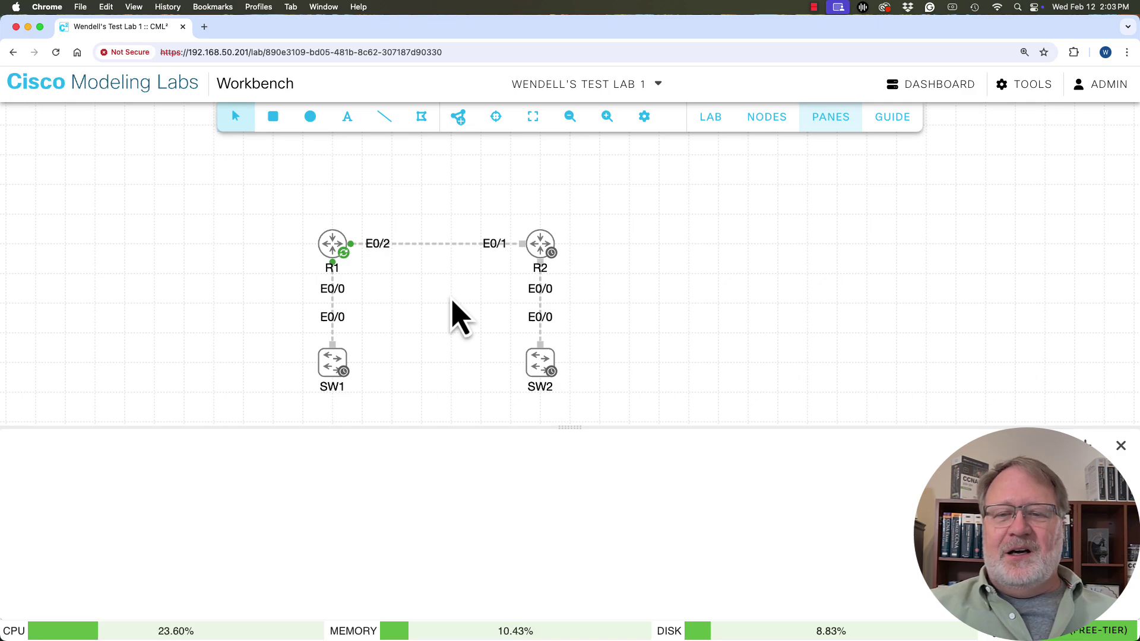
left_click_drag(452, 300, 266, 215)
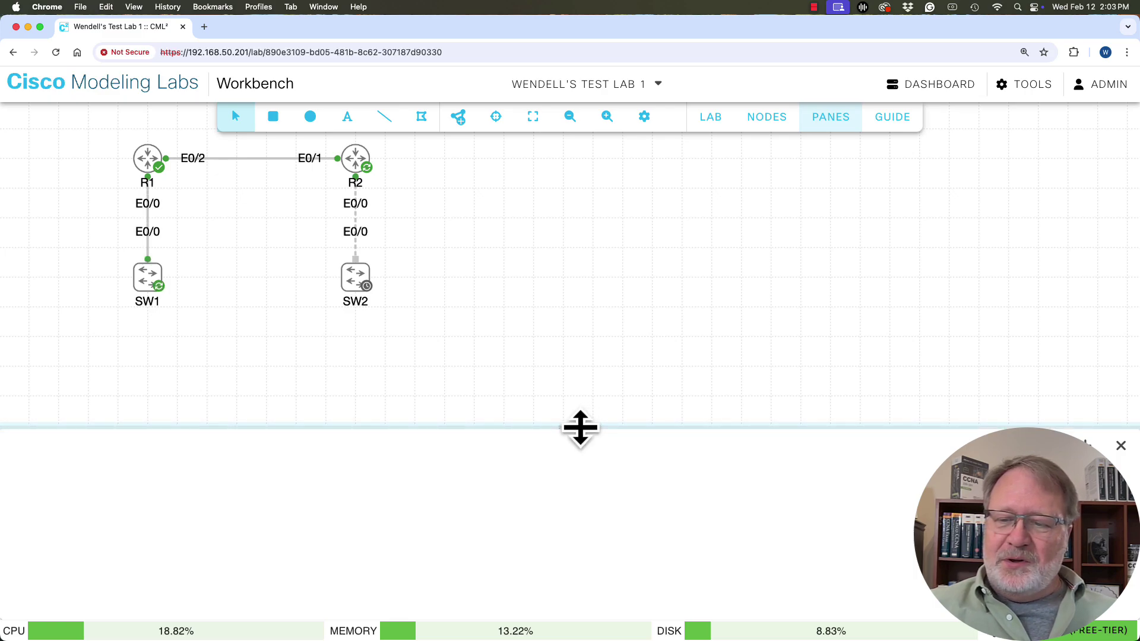
- Enlarge the bottom pane and open R1's console to watch its boot messages
left_click_drag(580, 427, 557, 297)
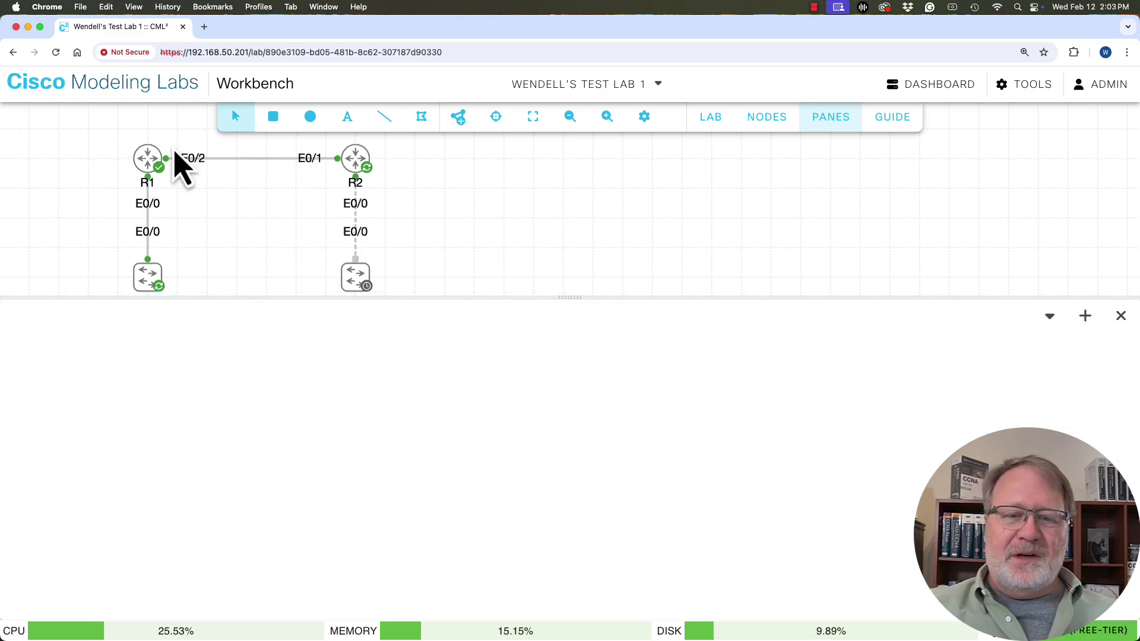
right_click(146, 168)
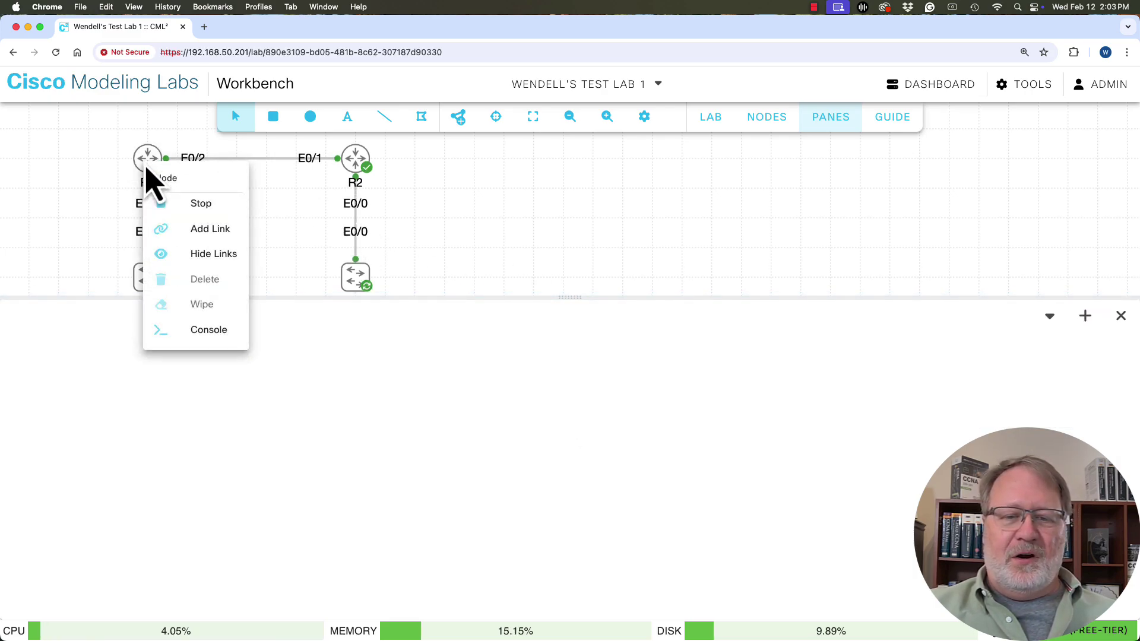
left_click(220, 331)
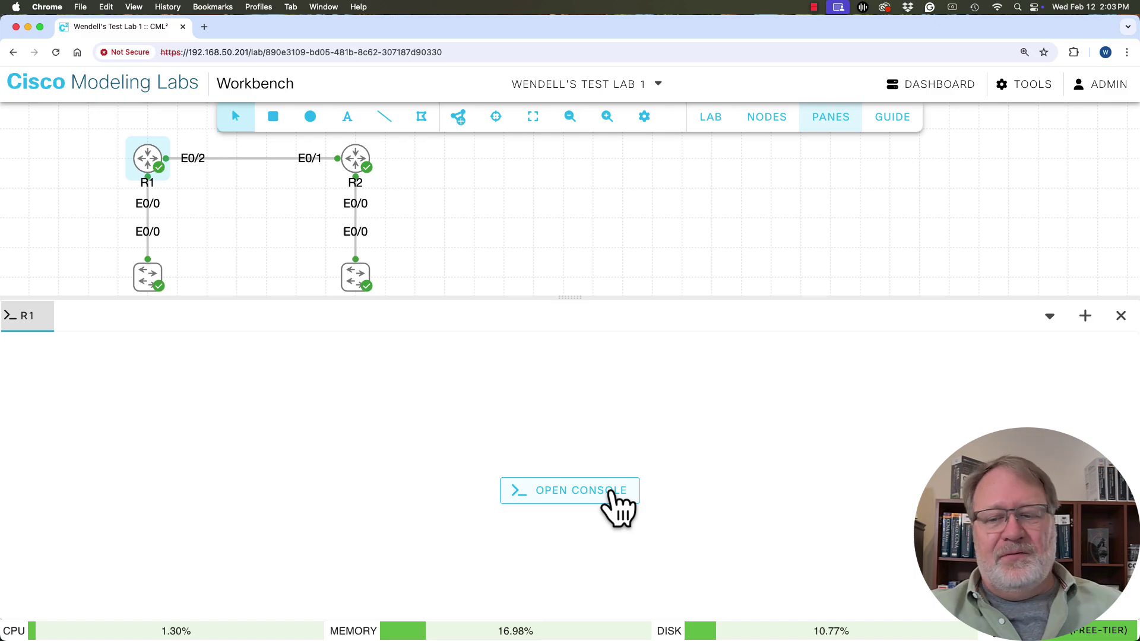
left_click(613, 494)
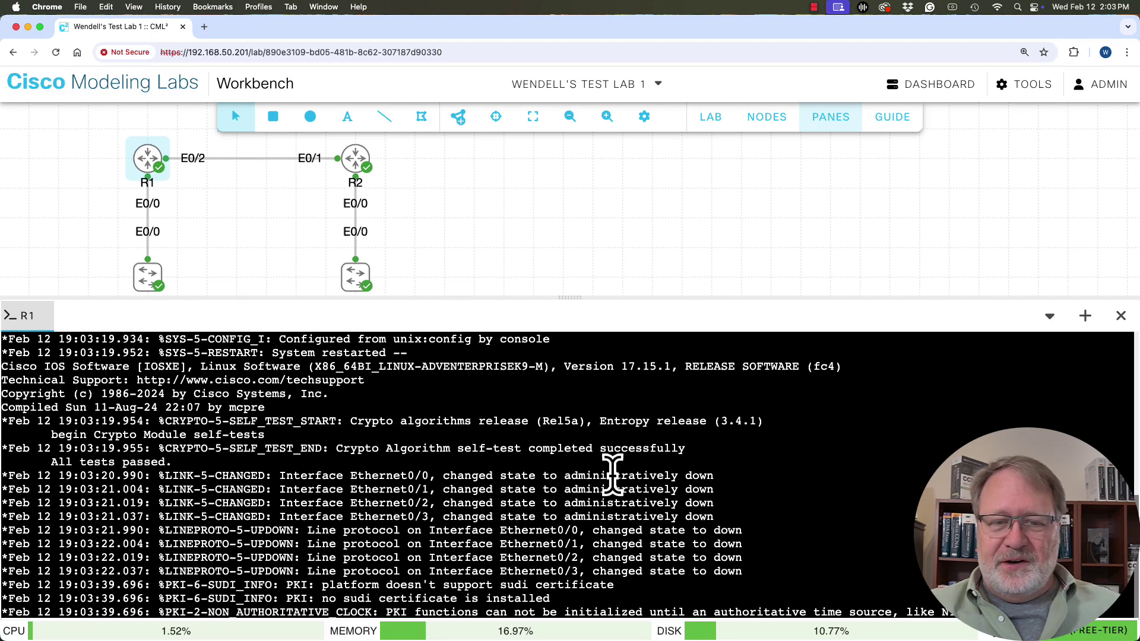
- On R1's console, run enable and conf t, then exit back to privileged EXEC with Ctrl+Z
key("Return")
key("Return")
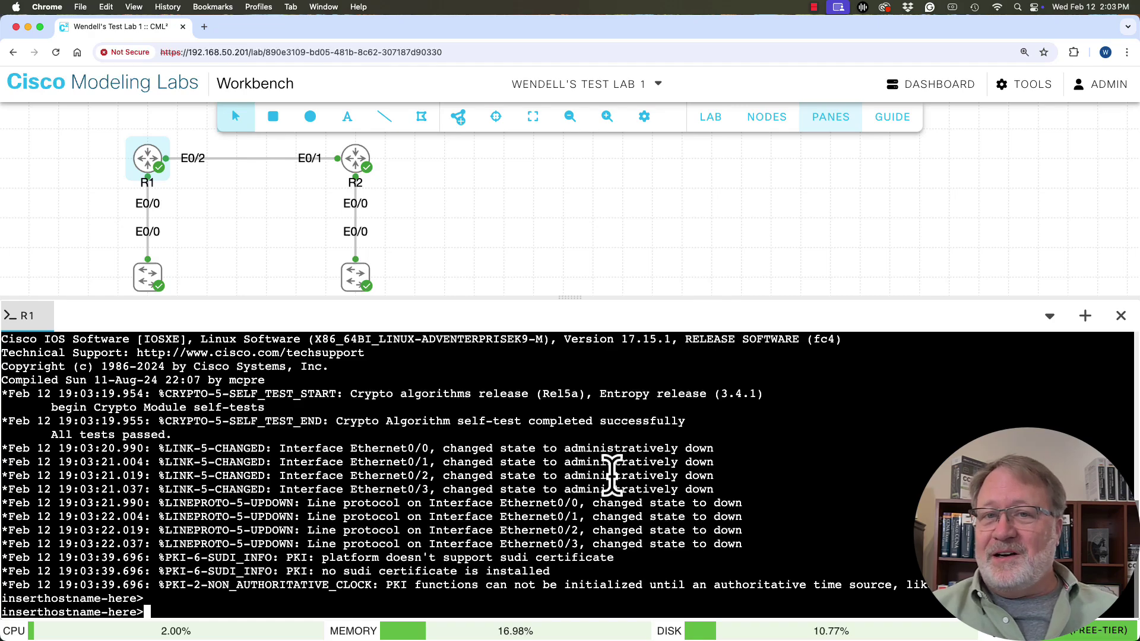
key("Return")
key("Return")
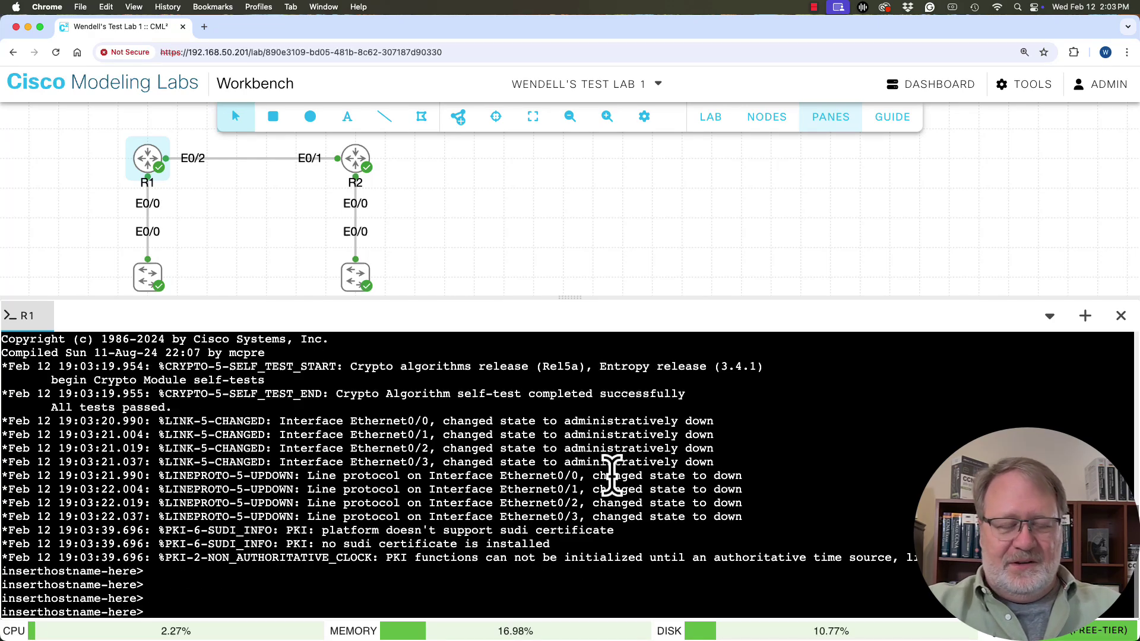
key("Return")
key("Return")
key("Return")
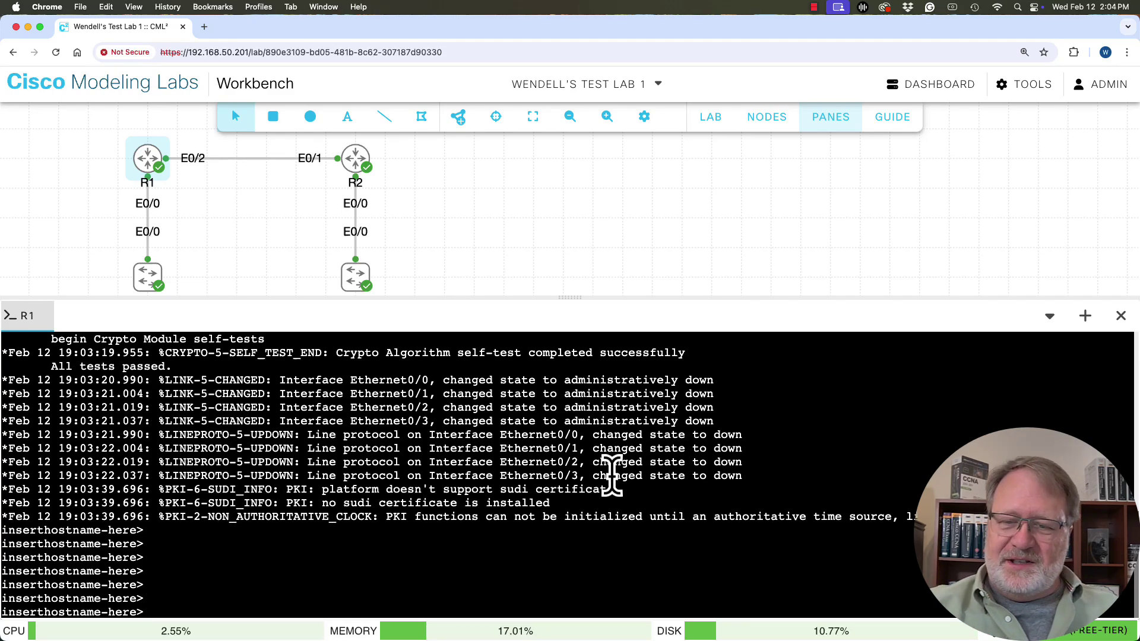
key("Return")
key("Return")
key("Return")
key("Return")
key("Return")
key("Return")
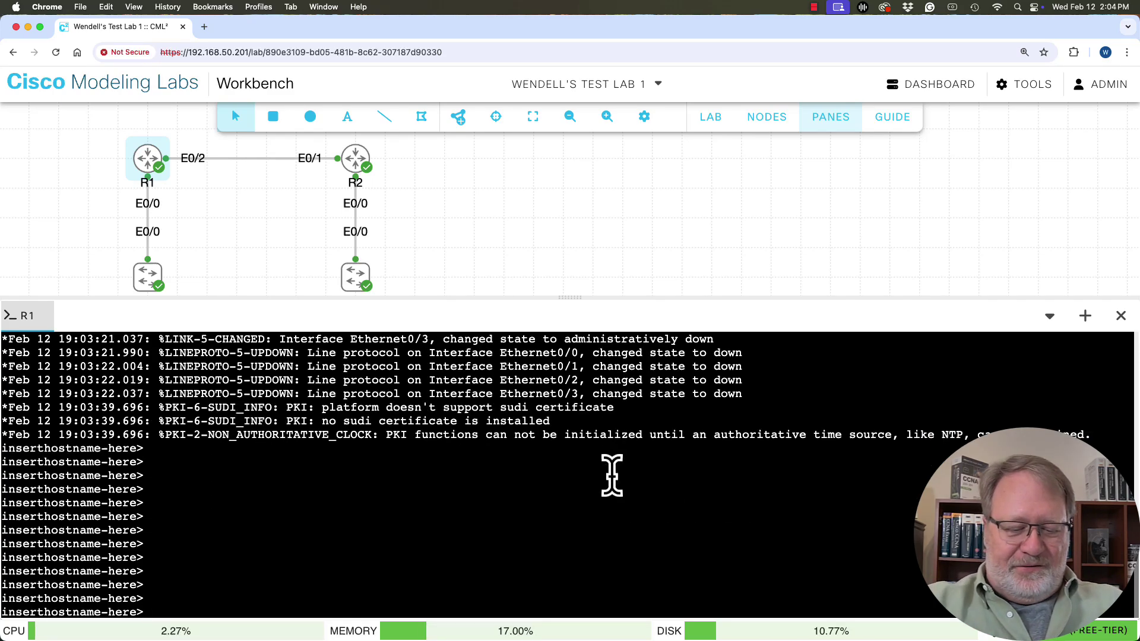
type("ena")
key("Return")
type("conf t")
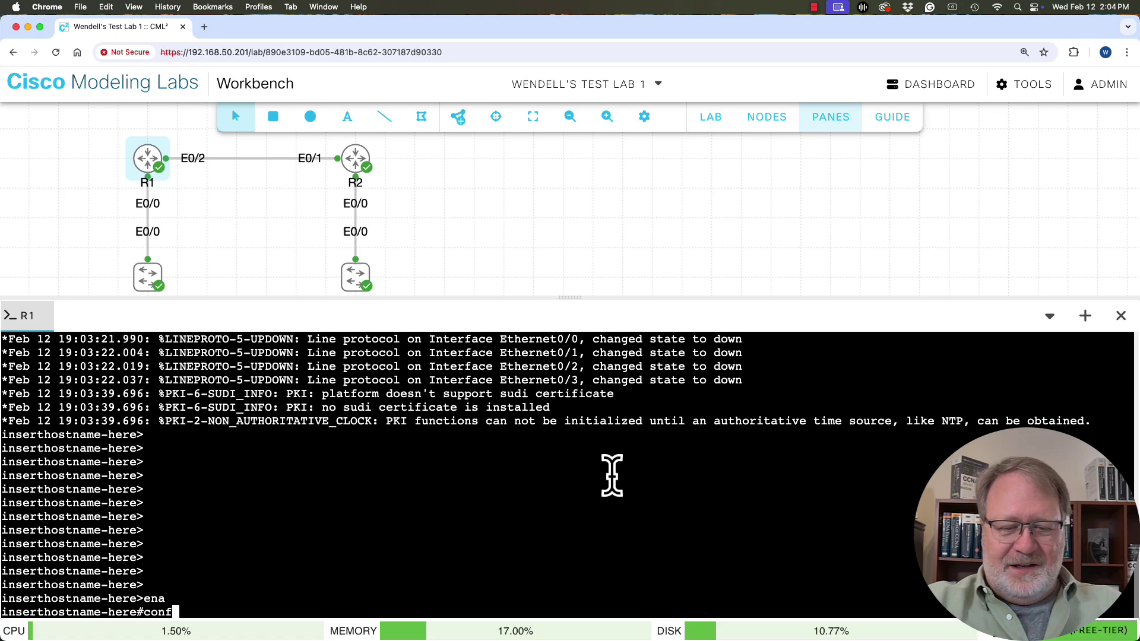
key("Return")
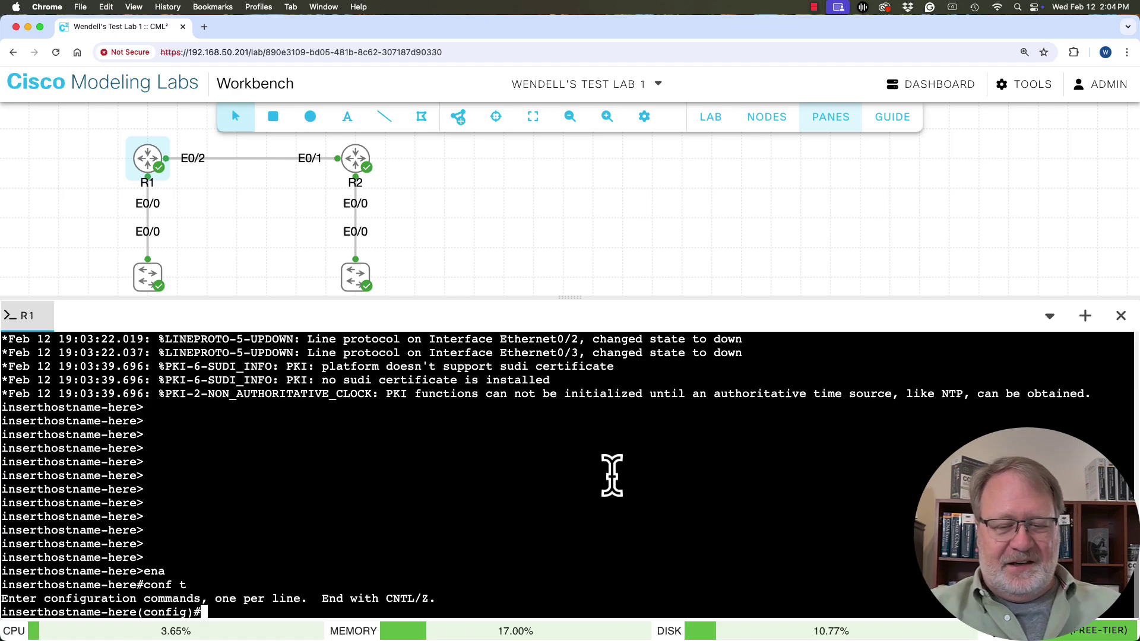
key("ctrl+z")
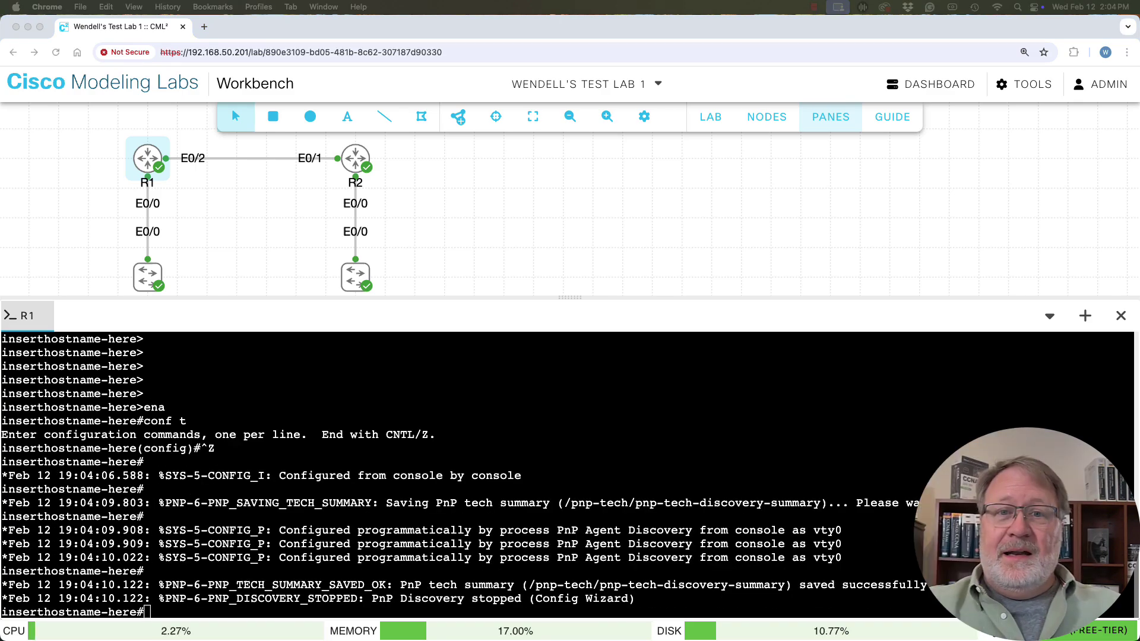
- Drag the splitter down so the canvas shows SW1 and SW2, then go to the dashboard
left_click(567, 296)
left_click_drag(567, 297, 571, 391)
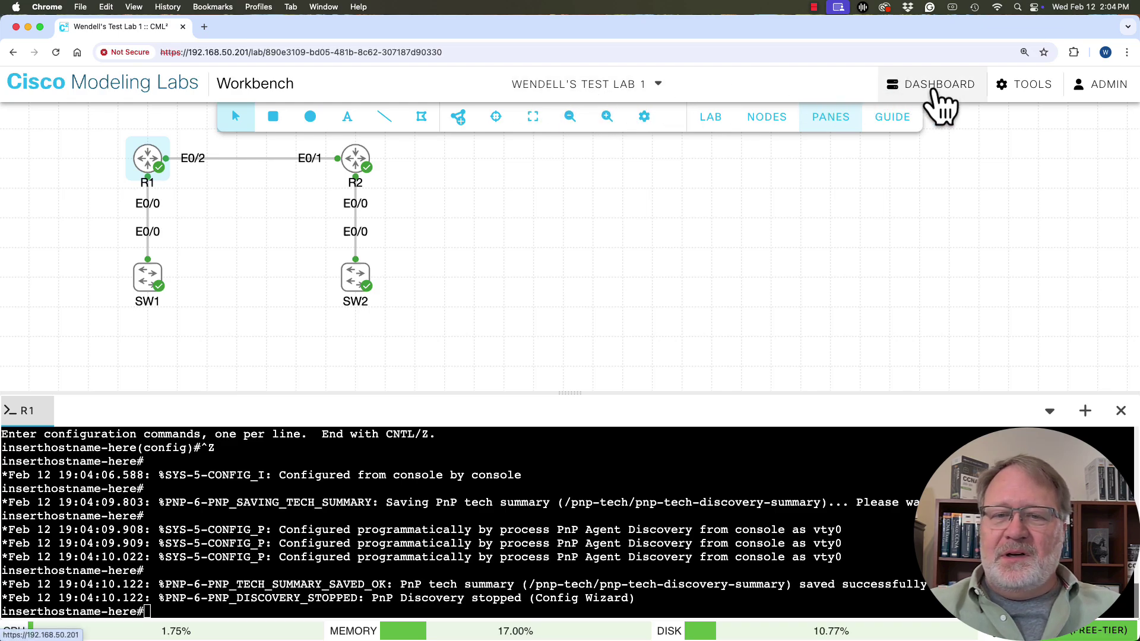
left_click(940, 106)
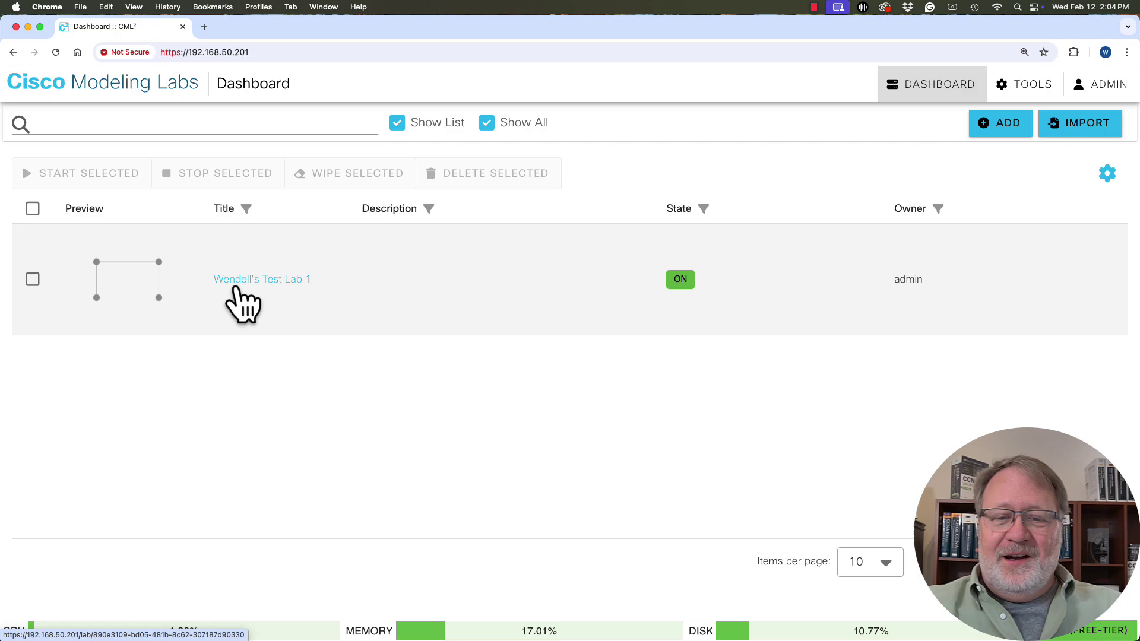
- Reopen the test lab, move SW1 left and SW2 right, then return to the dashboard
left_click(238, 290)
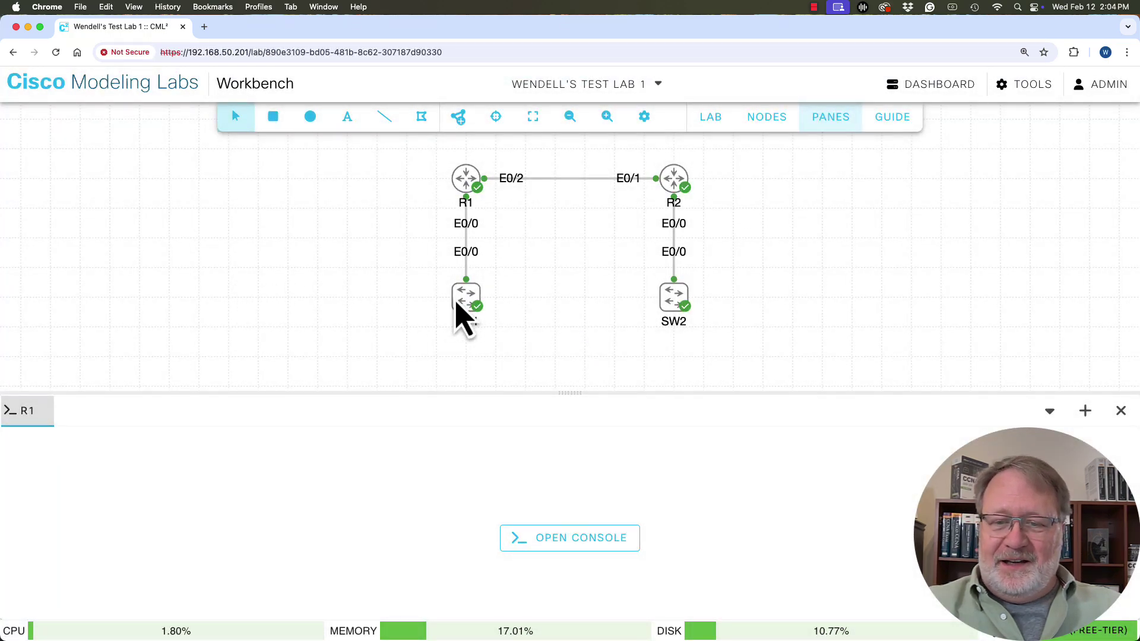
left_click_drag(459, 306, 252, 307)
left_click_drag(679, 301, 885, 240)
left_click(928, 91)
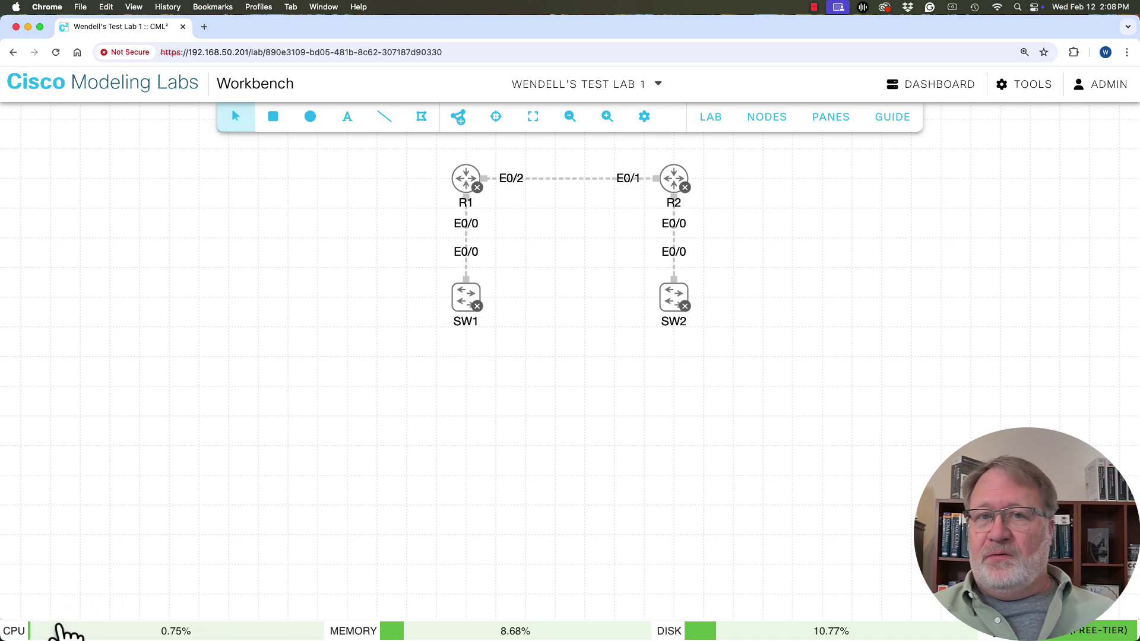
- Keep the wo-cml-controller stats panel open, showing CPU, memory, disk and 0 of 4 VMs running
left_click(59, 631)
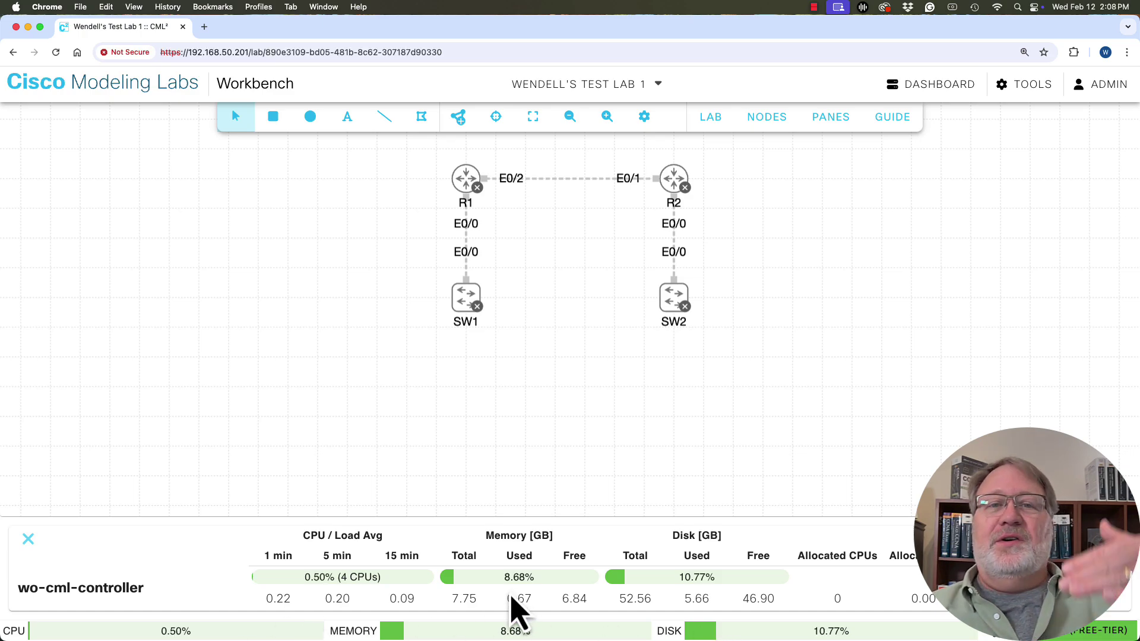
left_click(105, 633)
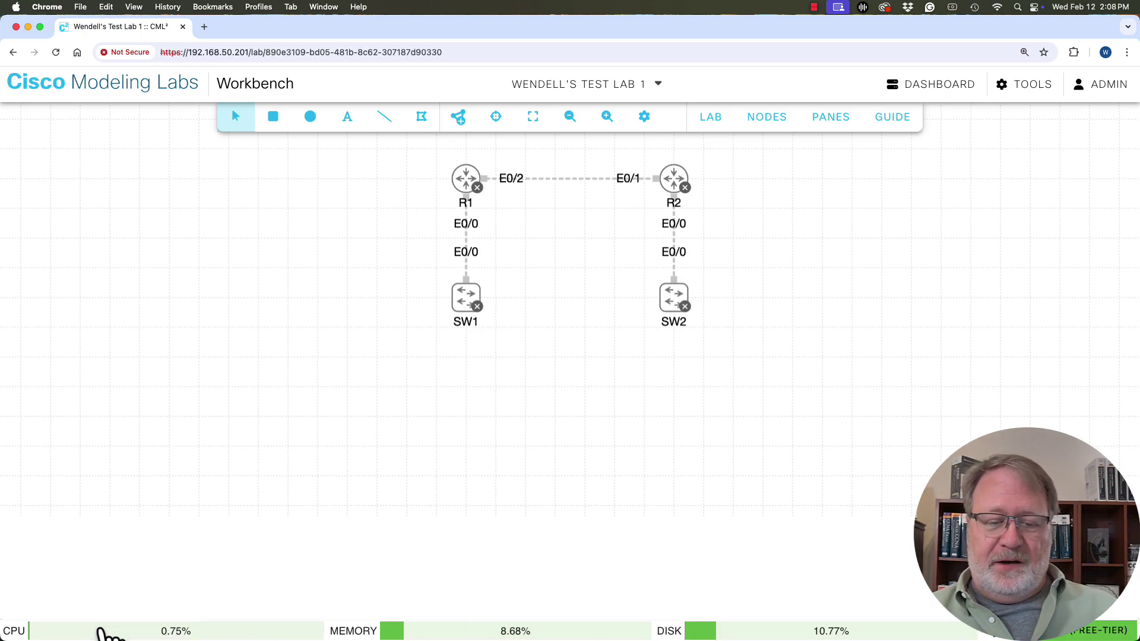
left_click(105, 632)
left_click(106, 633)
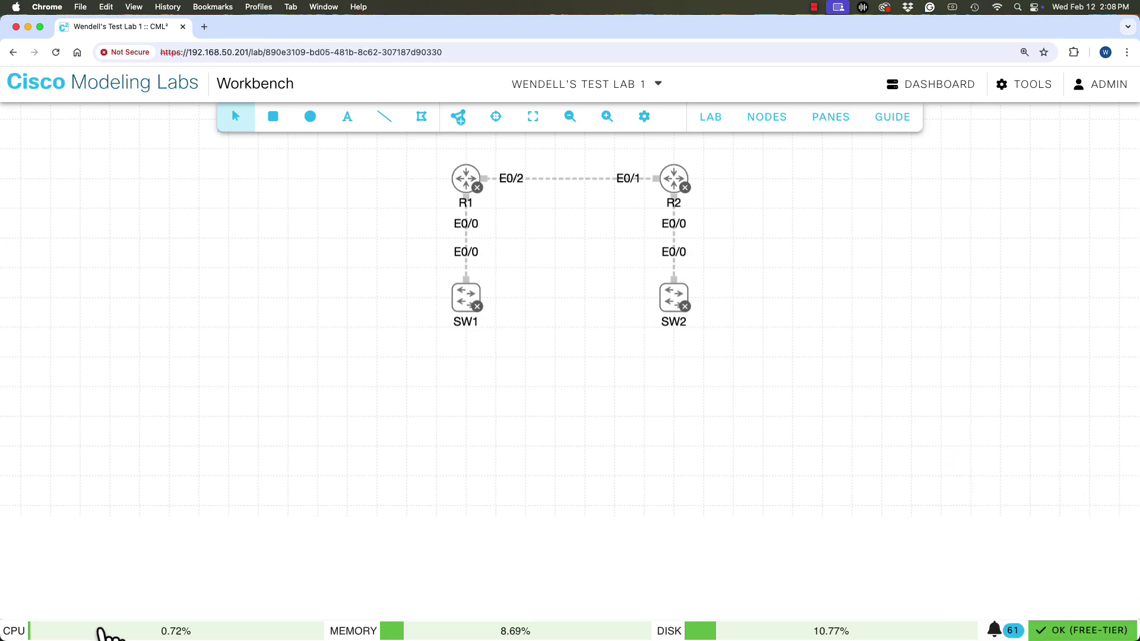
left_click(106, 633)
left_click(106, 633)
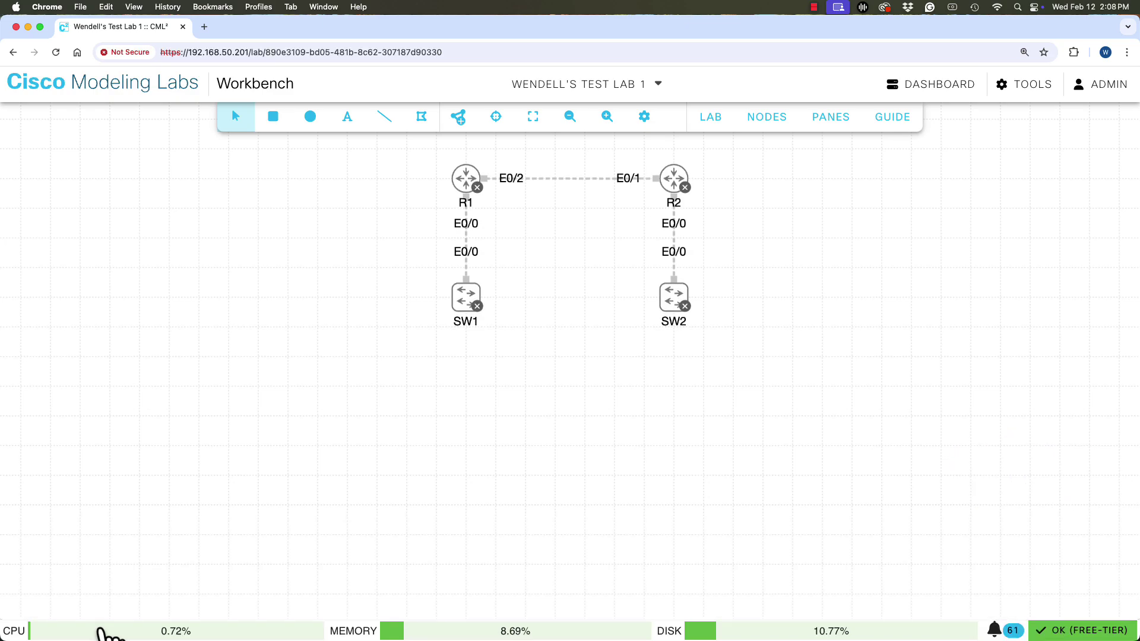
left_click(106, 633)
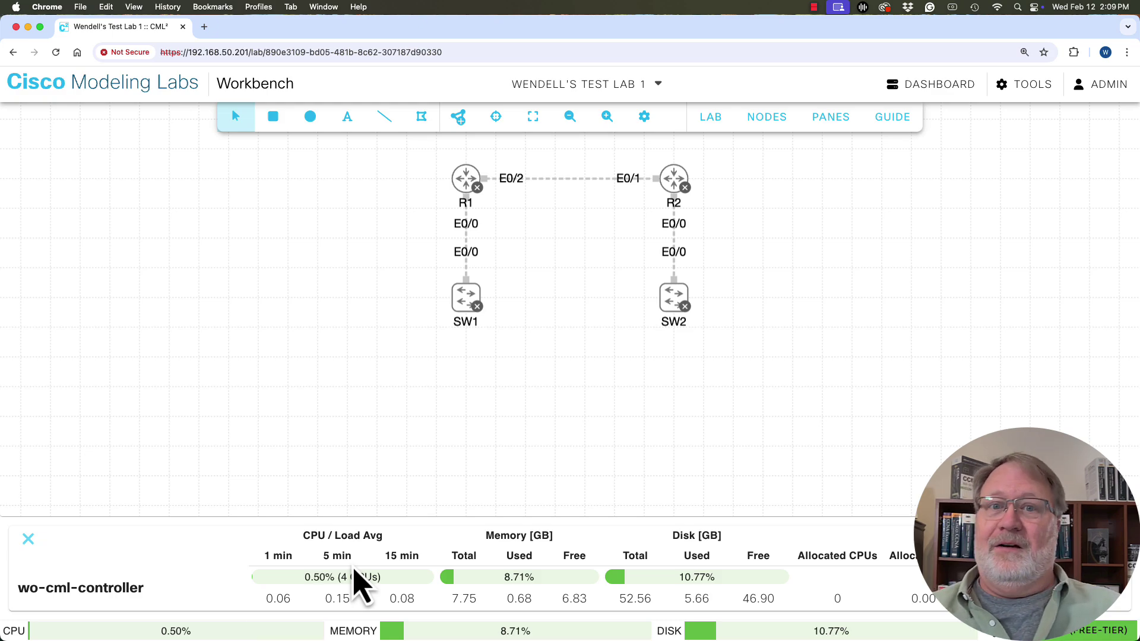
mouse_move(383, 586)
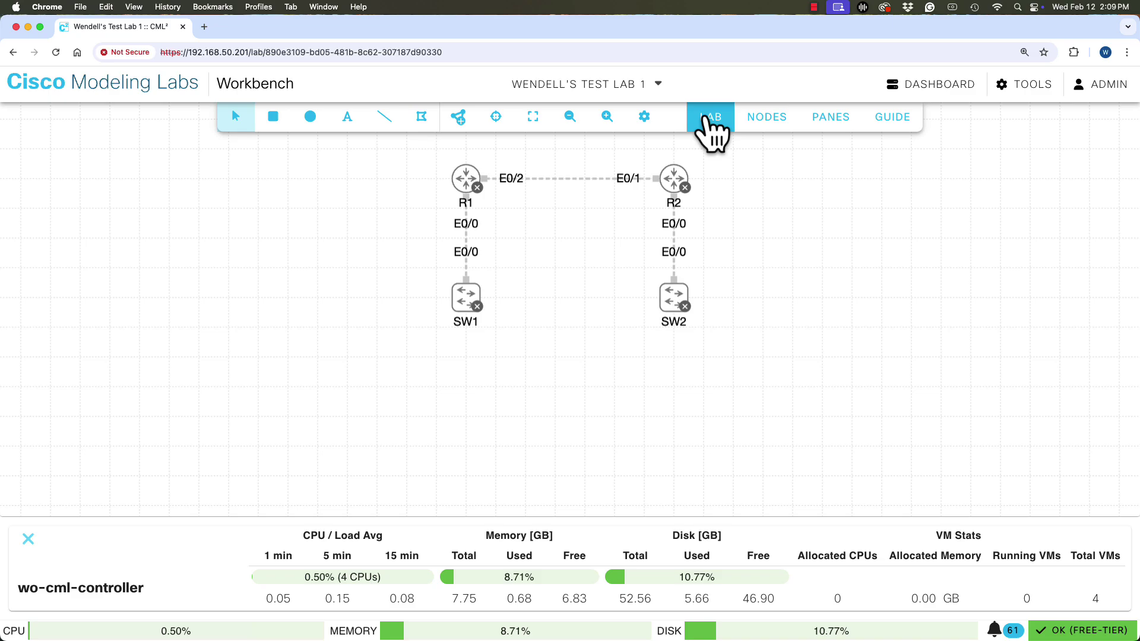
- Start the entire lab so R1, R2, SW1 and SW2 all boot with 4 VMs running
left_click(706, 117)
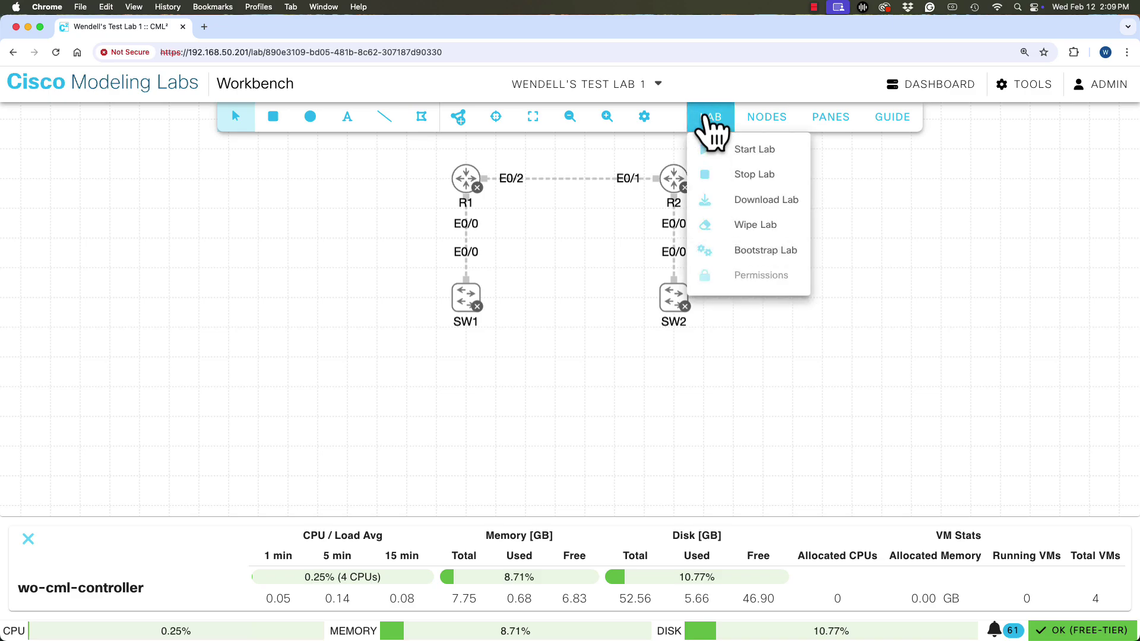
left_click(745, 151)
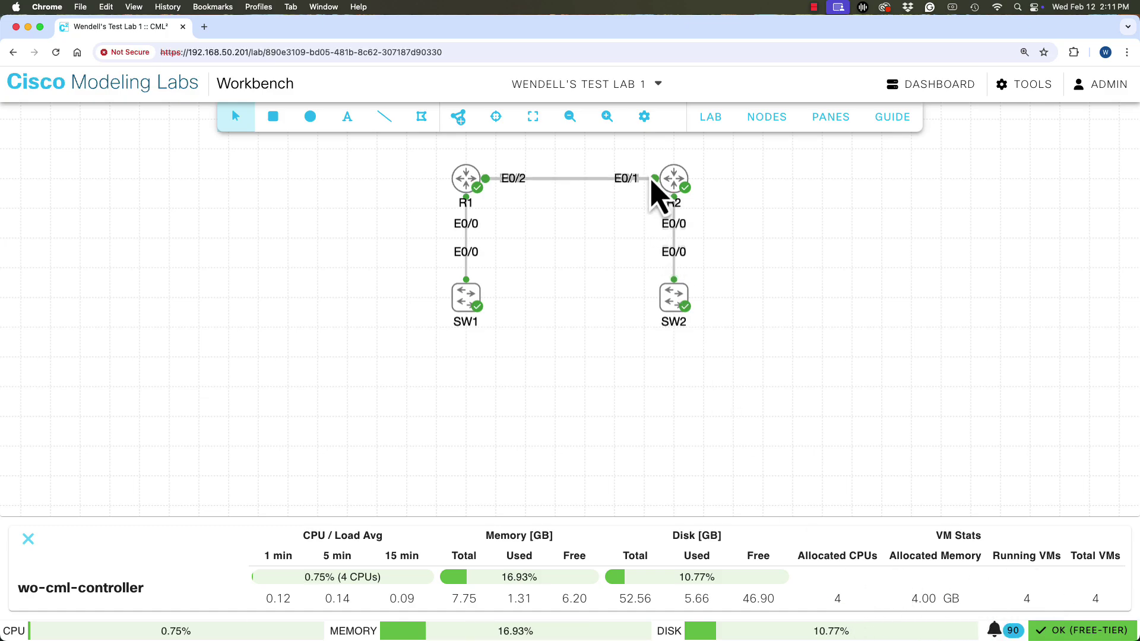
- Stop the switches SW2 and SW1, then the routers R2 and R1, from each node's context menu
right_click(675, 305)
left_click(730, 338)
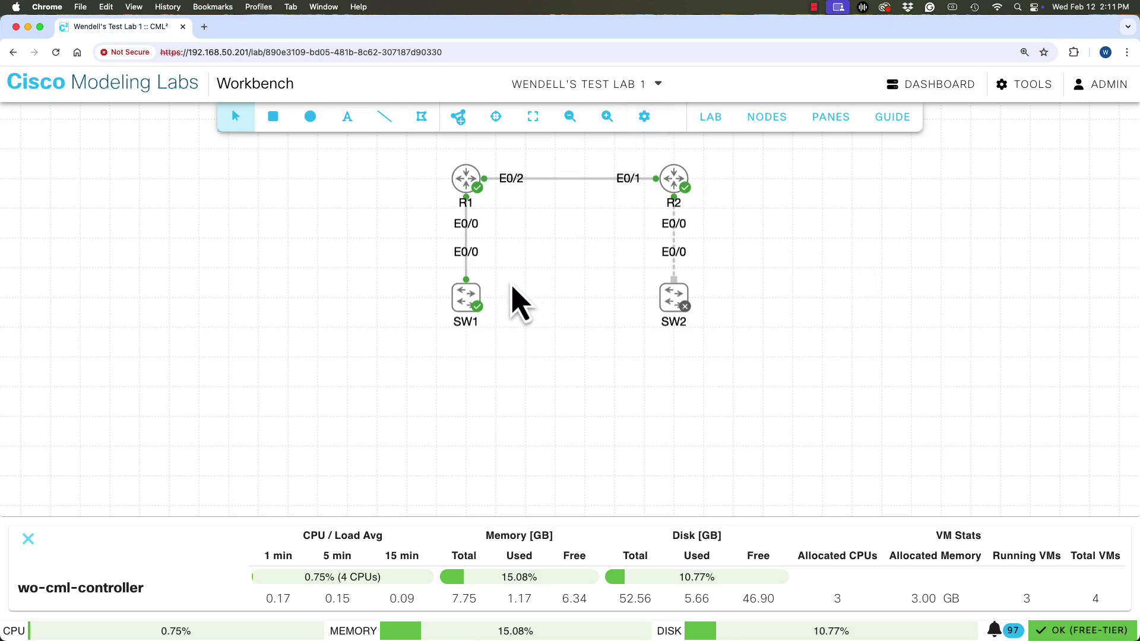
right_click(466, 313)
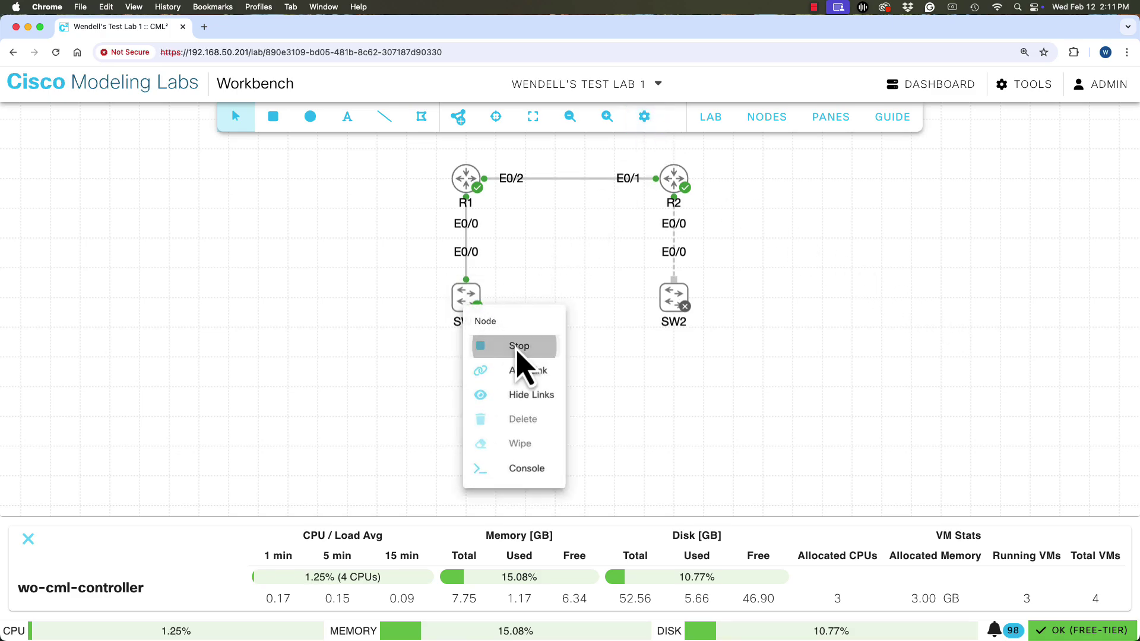
left_click(523, 347)
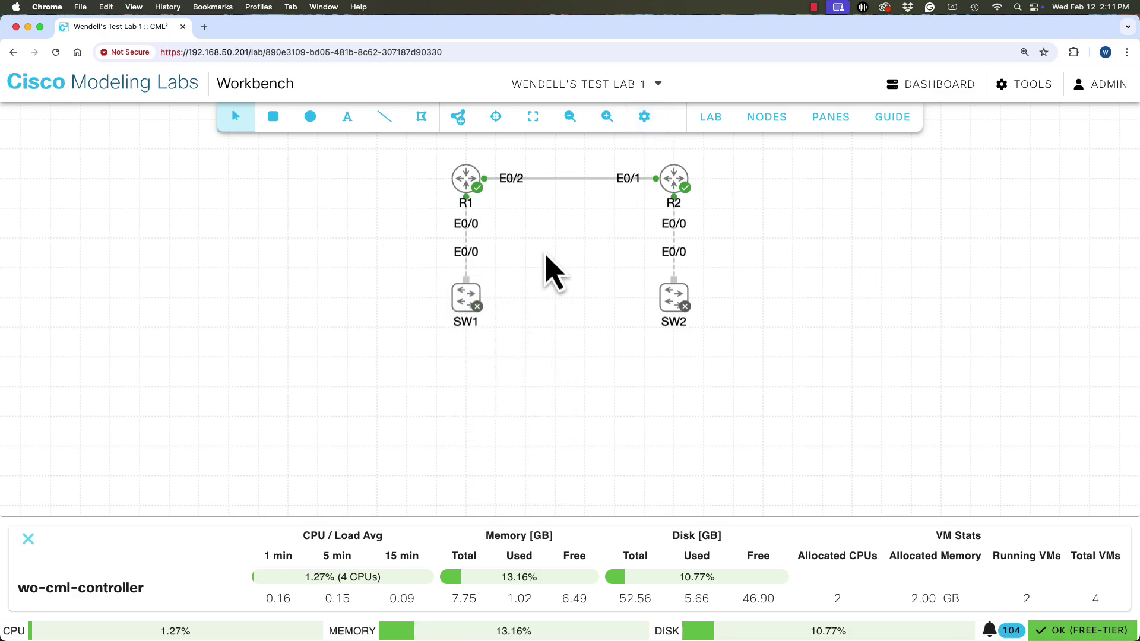
right_click(677, 184)
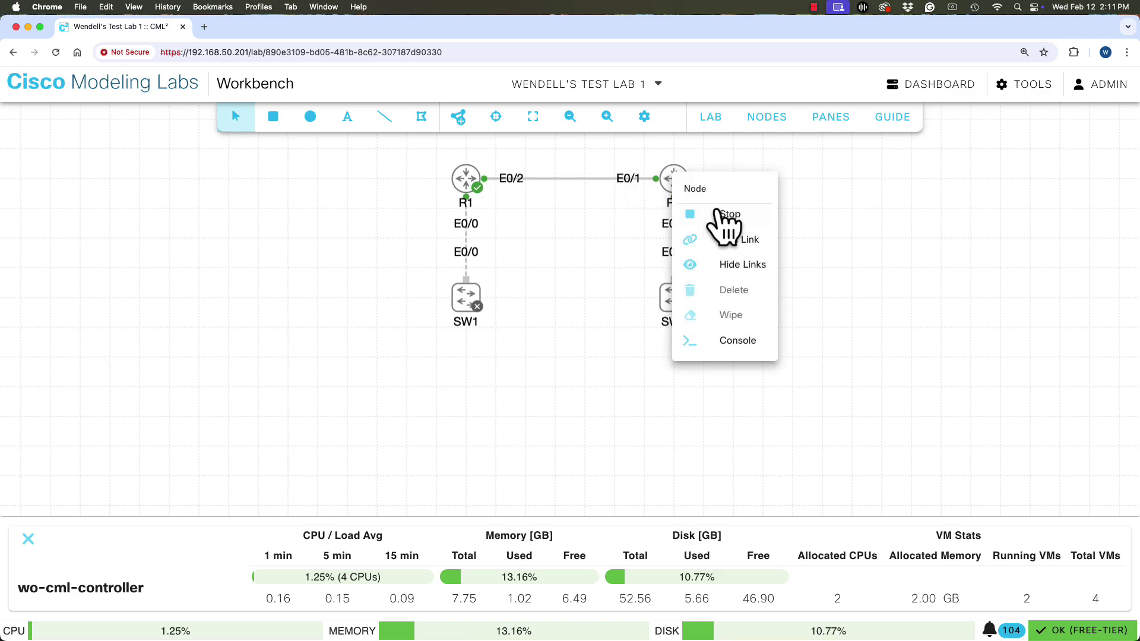
left_click(729, 220)
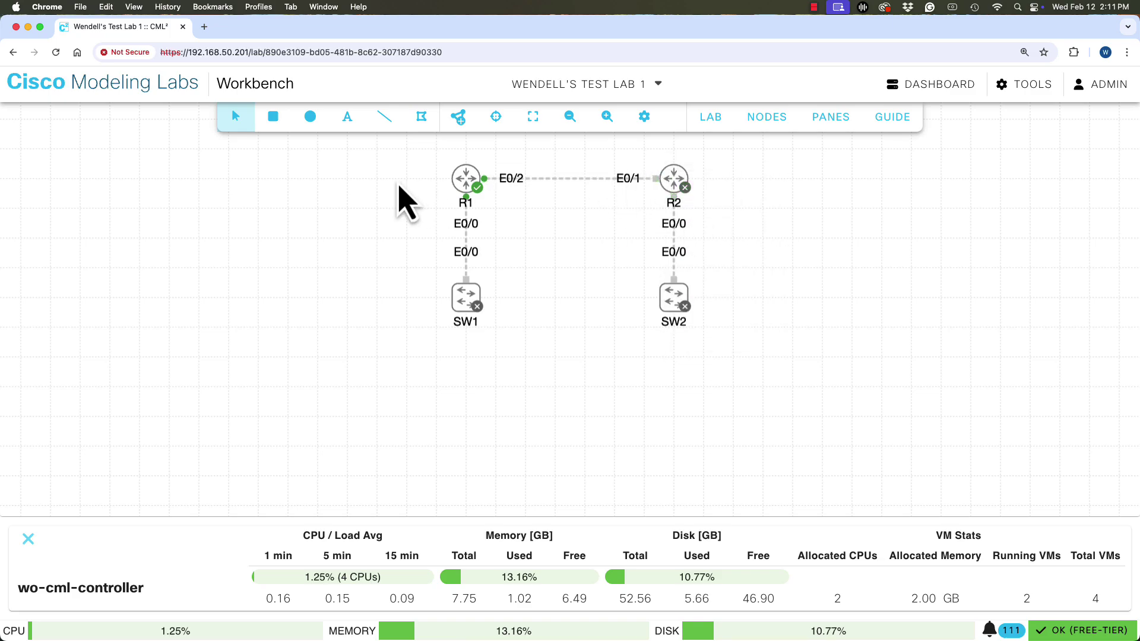
right_click(471, 187)
left_click(541, 221)
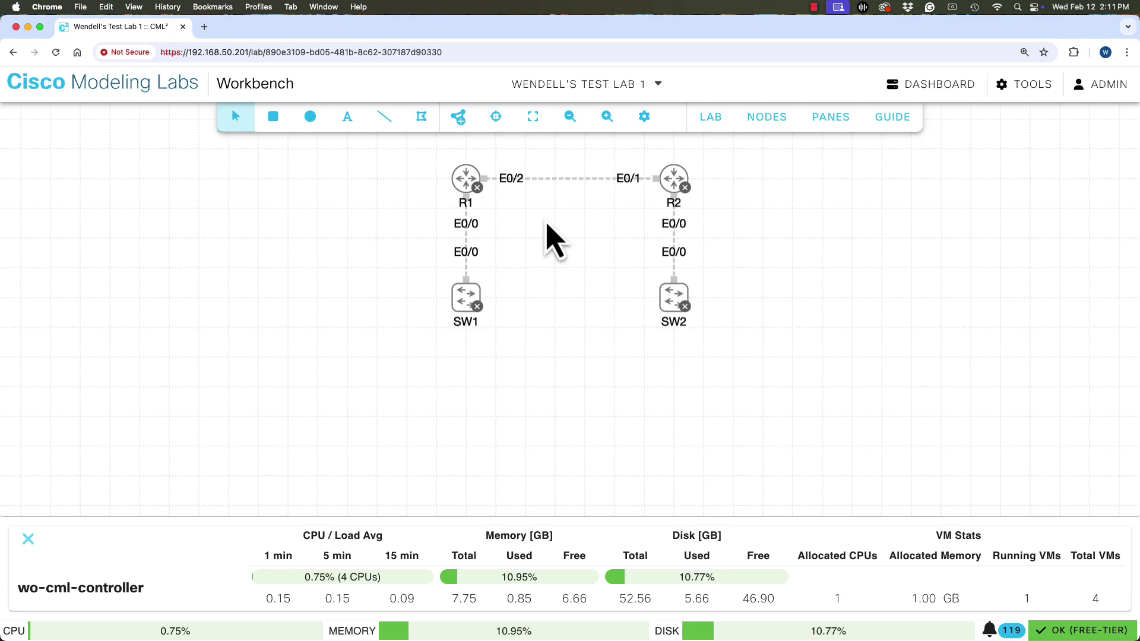